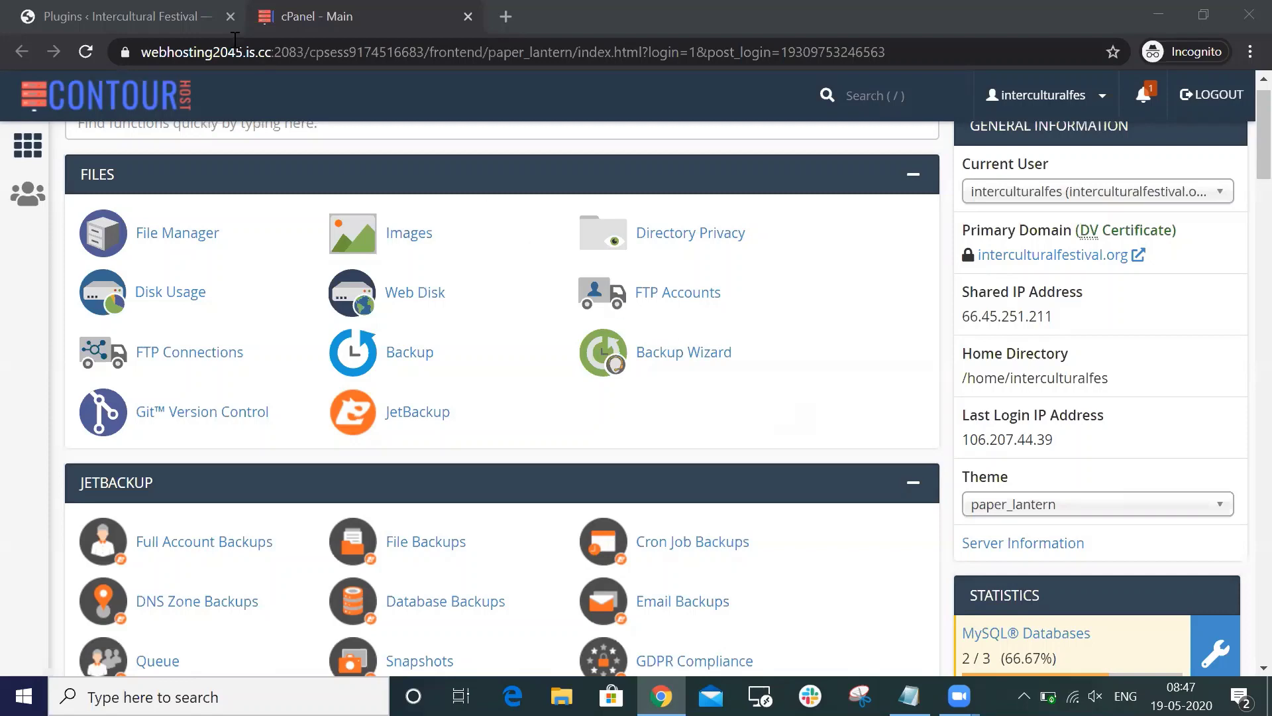
# Step: Upload wpforms.zip from Premium Plugins > Wpform via Upload Plugin and start Install Now
pyautogui.click(155, 21)
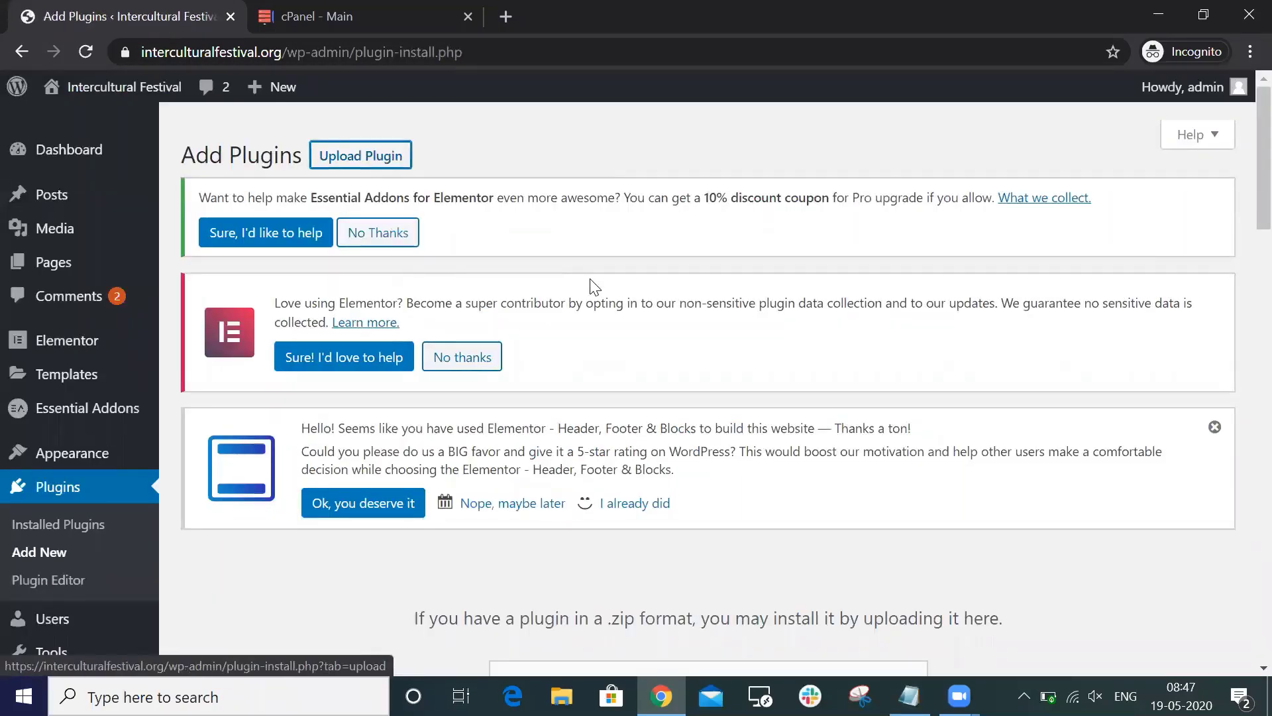
pyautogui.scroll(-3, 616, 484)
pyautogui.click(587, 498)
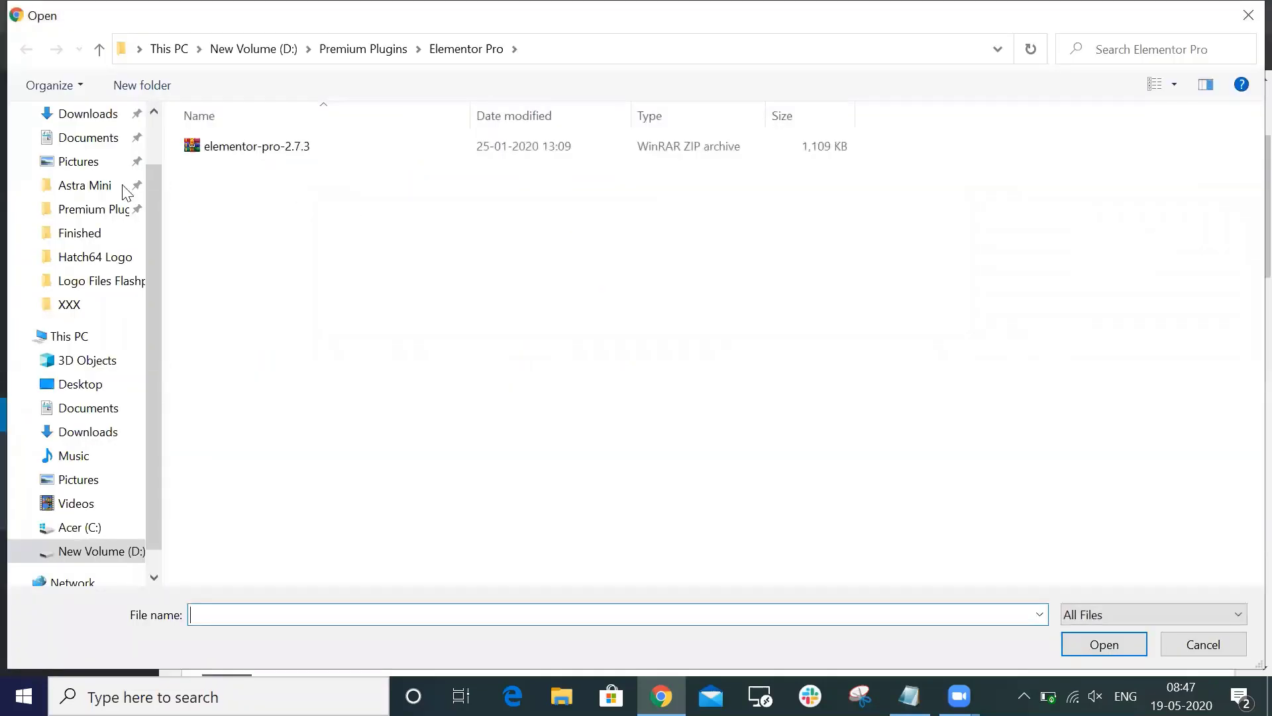
pyautogui.click(87, 213)
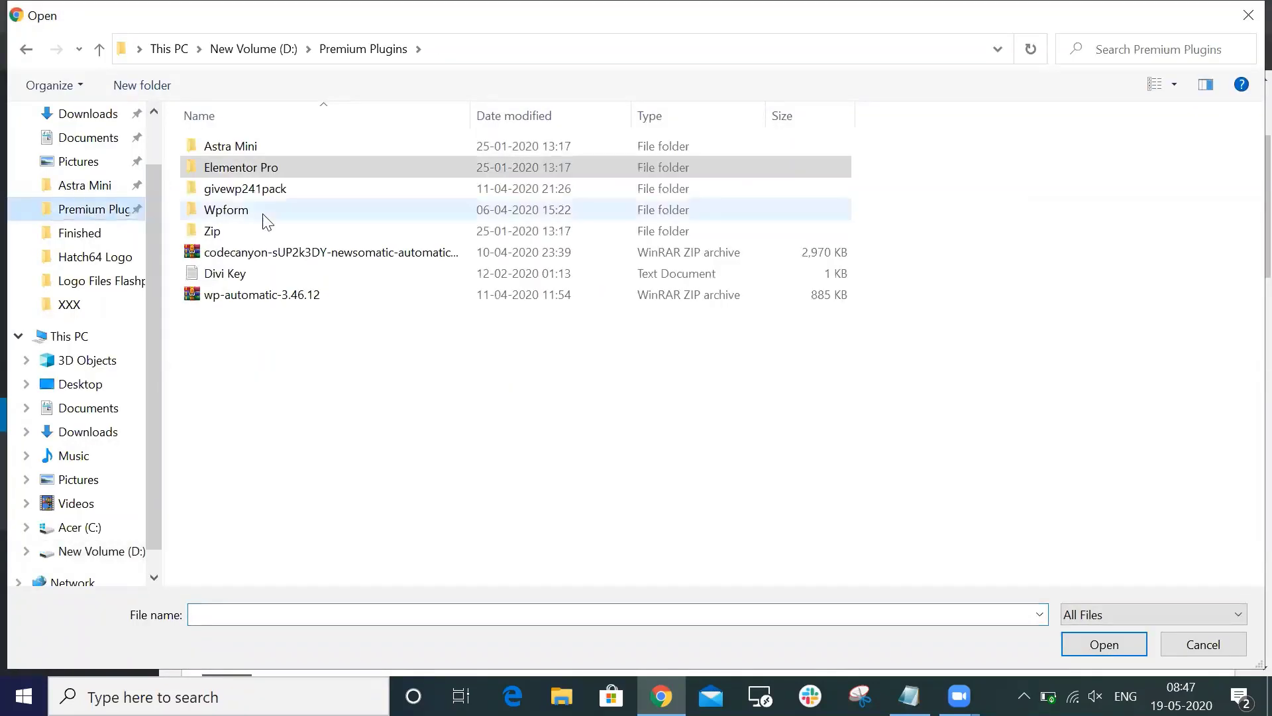
pyautogui.doubleClick(278, 211)
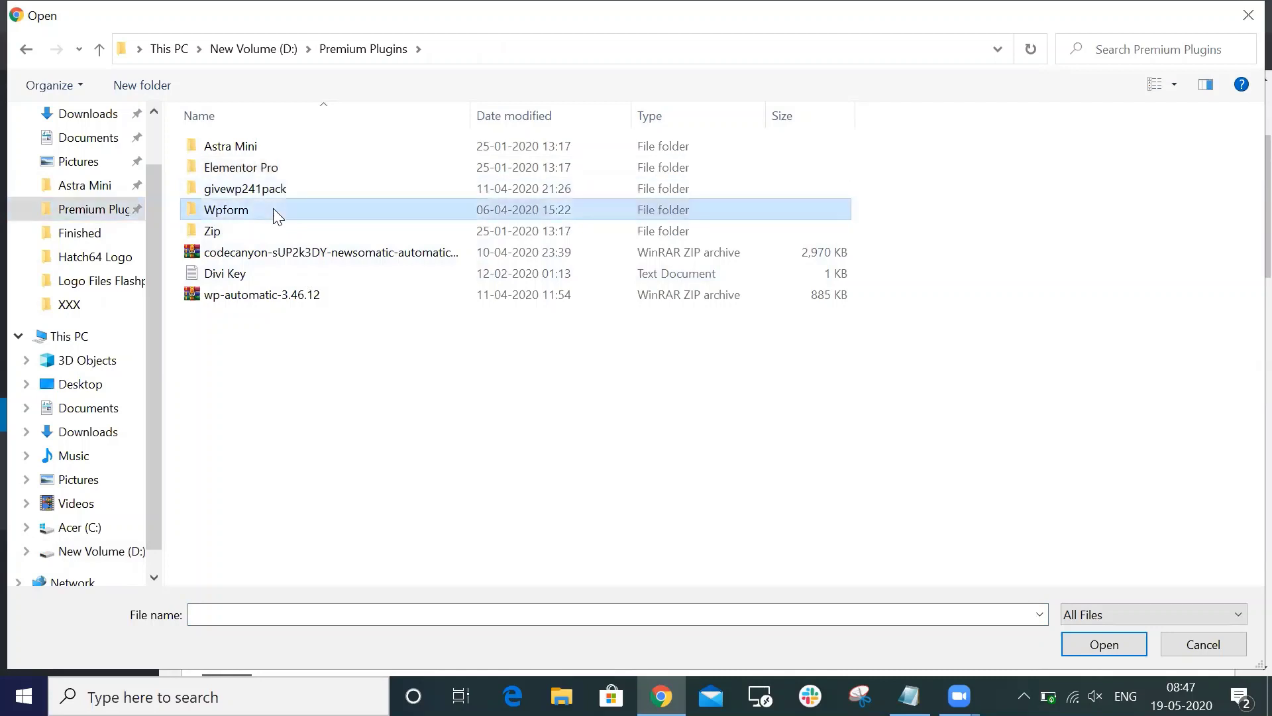
pyautogui.click(309, 213)
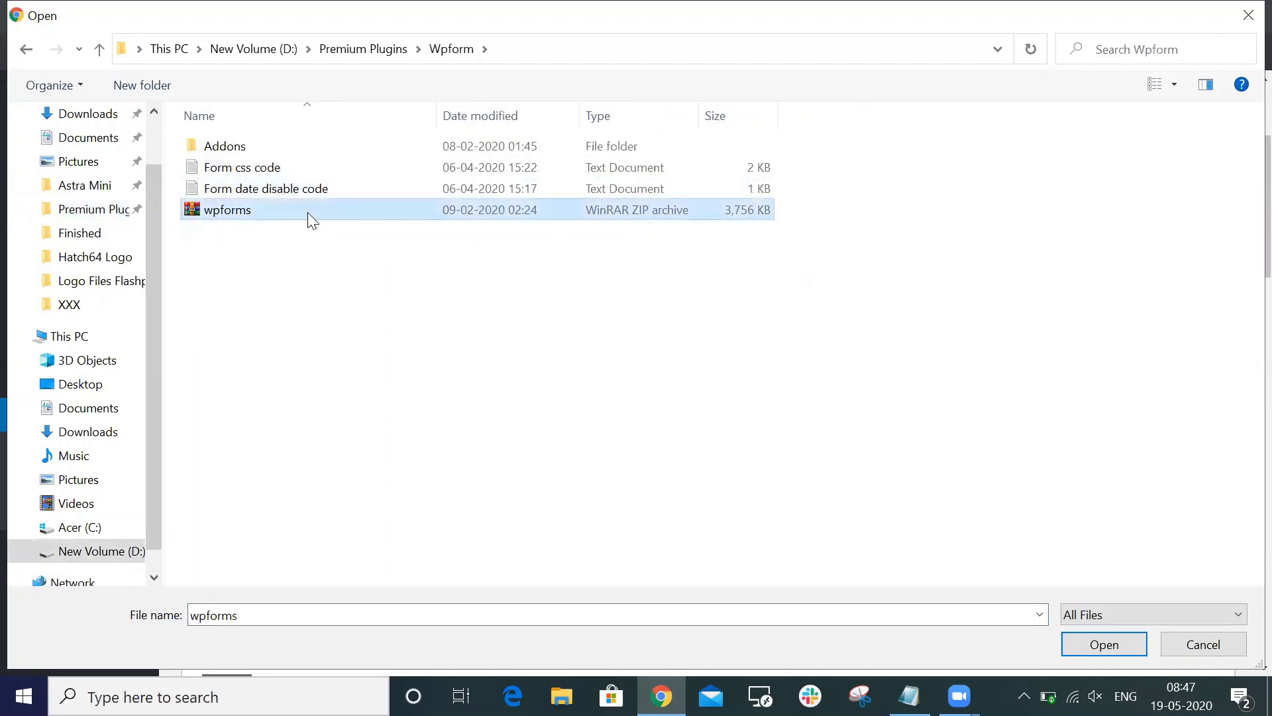
pyautogui.doubleClick(309, 214)
pyautogui.scroll(-4, 506, 315)
pyautogui.click(833, 286)
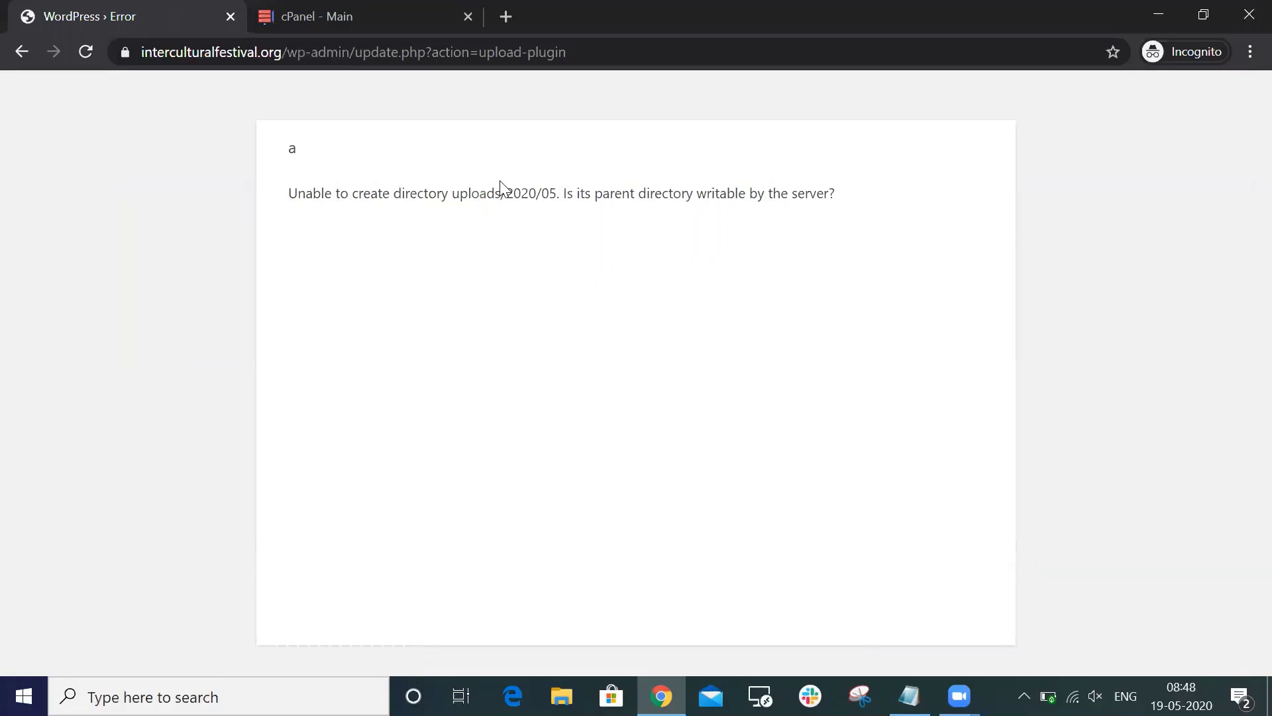
# Step: Select the 'Unable to create directory uploads/2020/05' error message
pyautogui.tripleClick(543, 184)
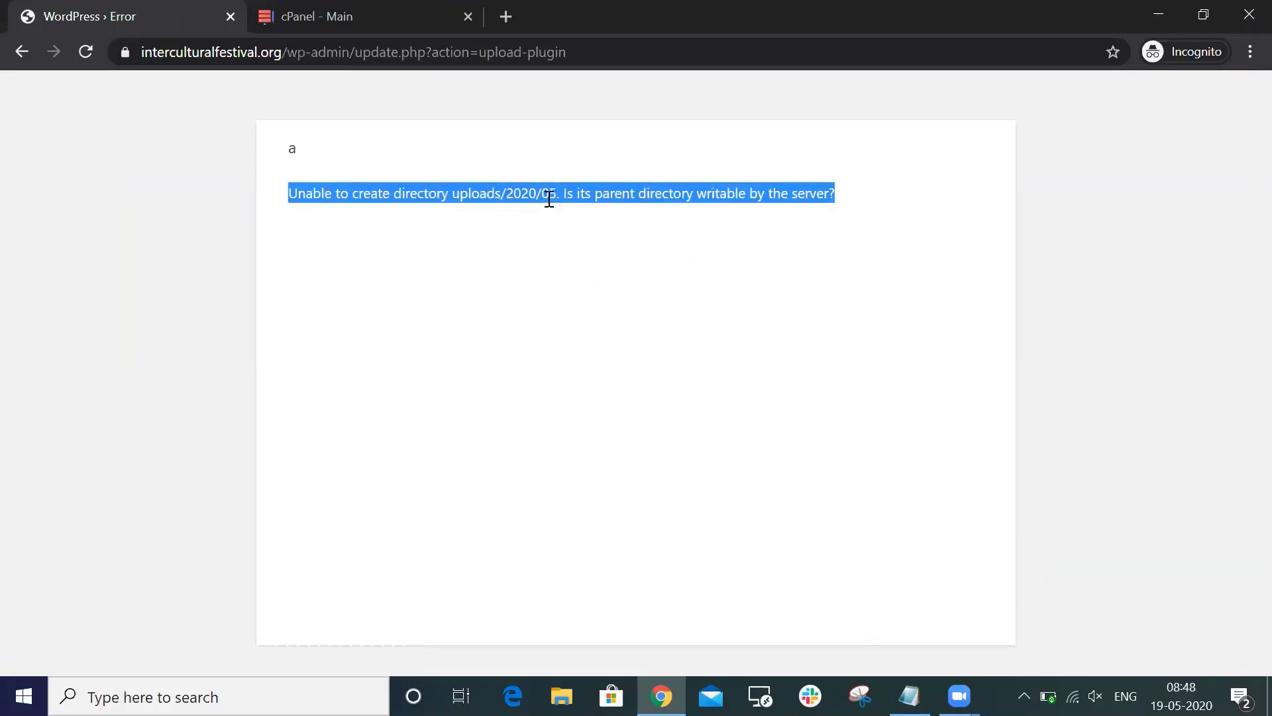
# Step: Browse File Manager to public_html/wp-content/uploads/2020 to view month folders 02–05
pyautogui.click(414, 11)
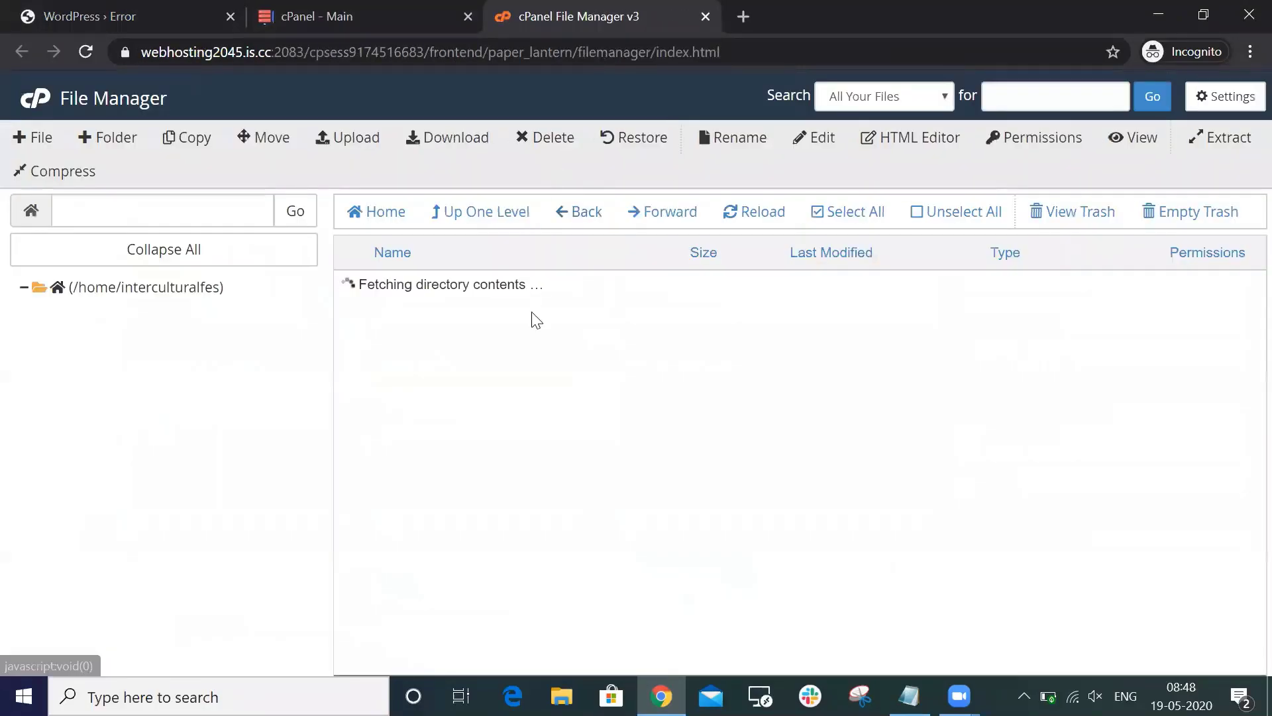
pyautogui.click(118, 419)
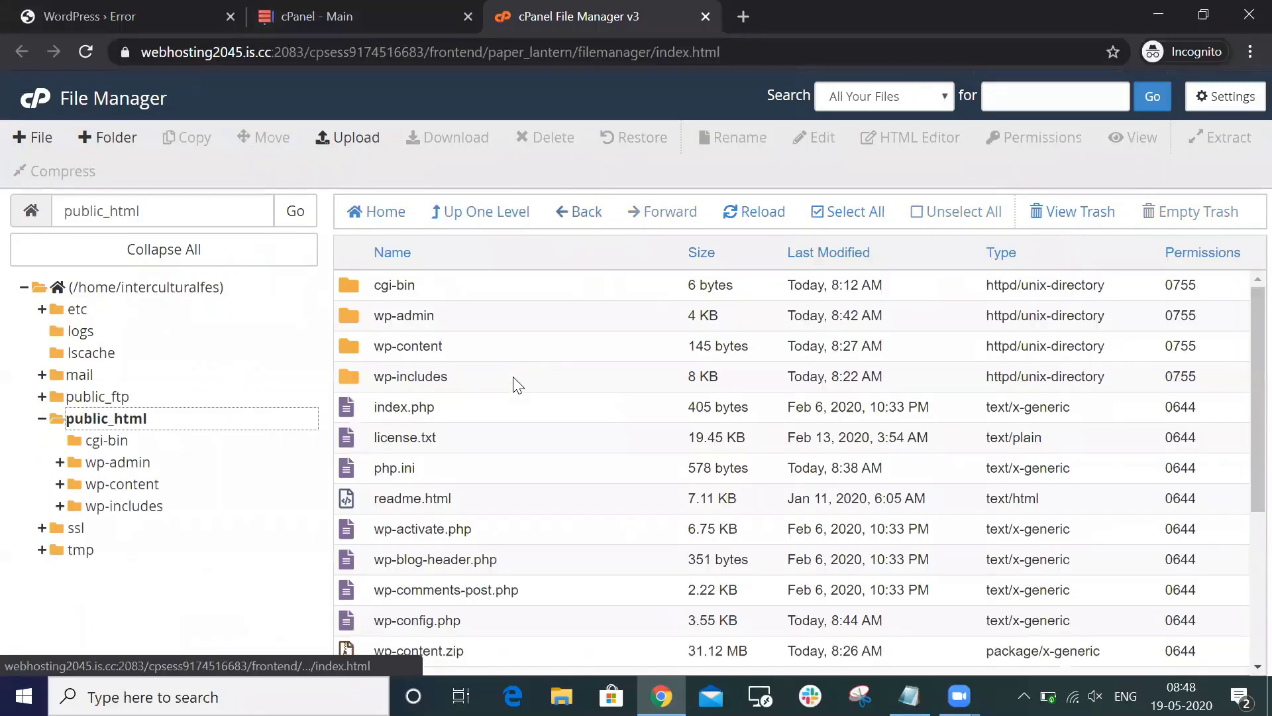
pyautogui.doubleClick(495, 346)
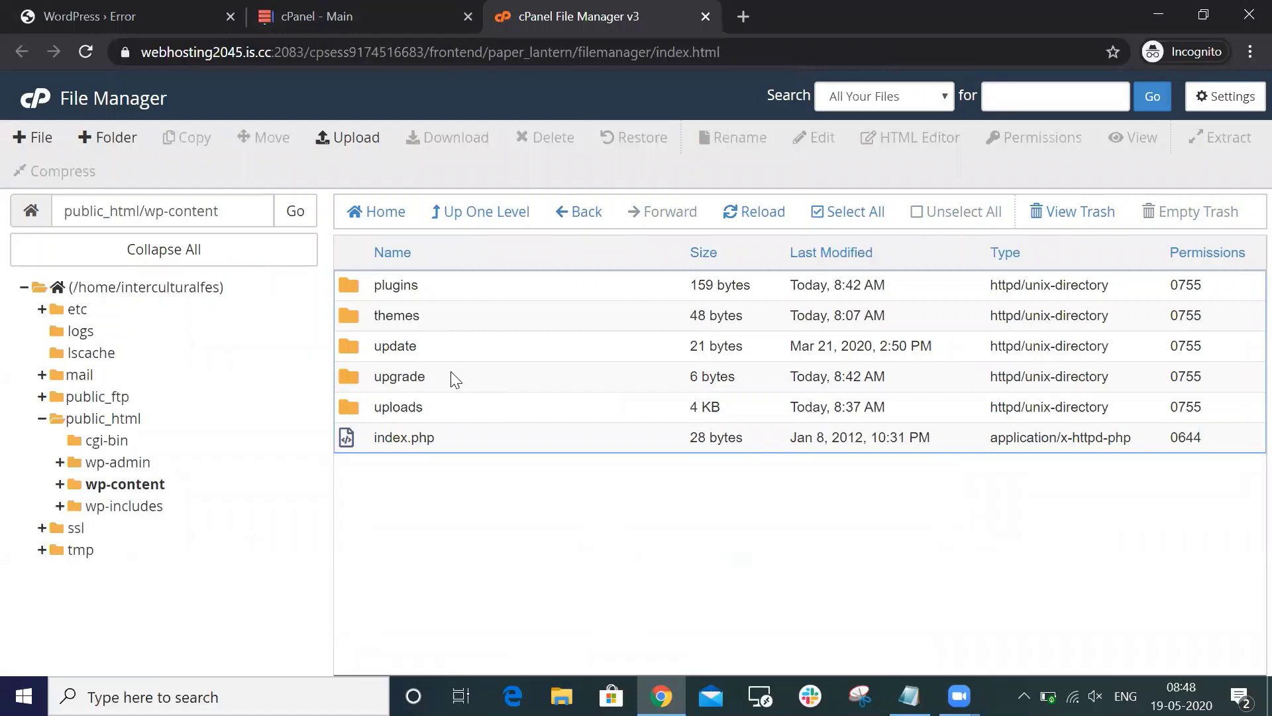
pyautogui.doubleClick(443, 417)
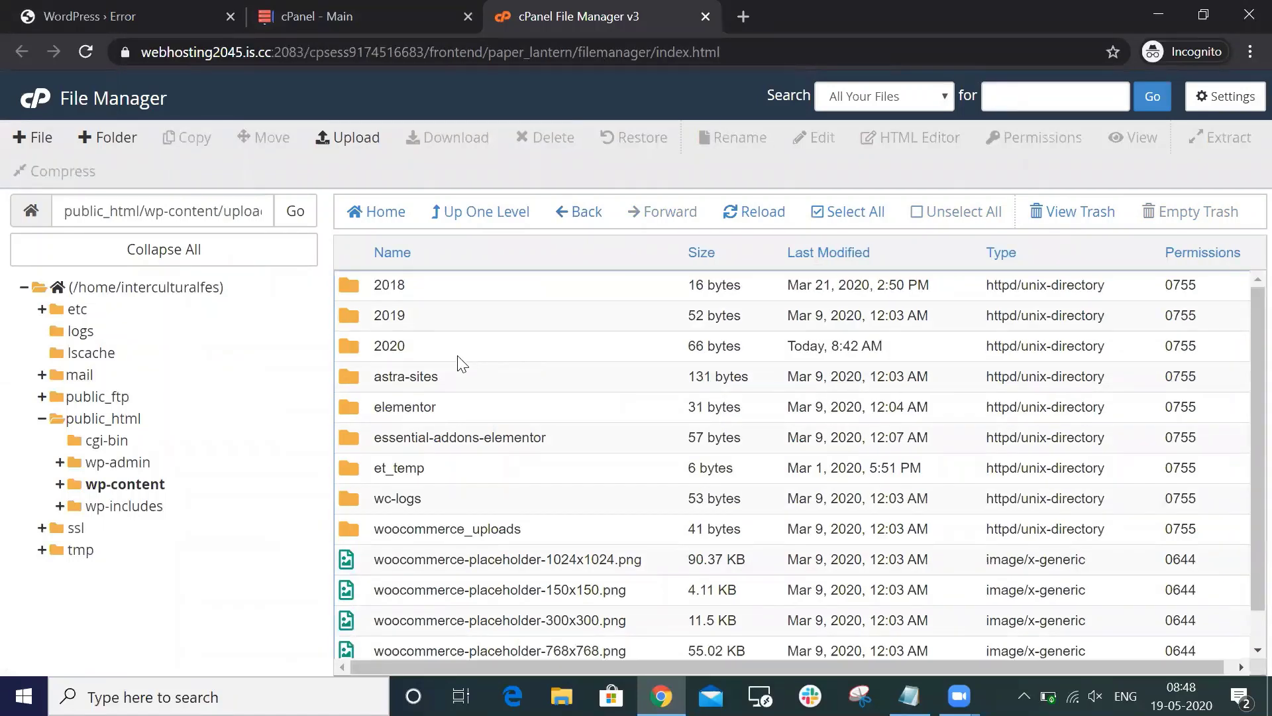
pyautogui.doubleClick(457, 355)
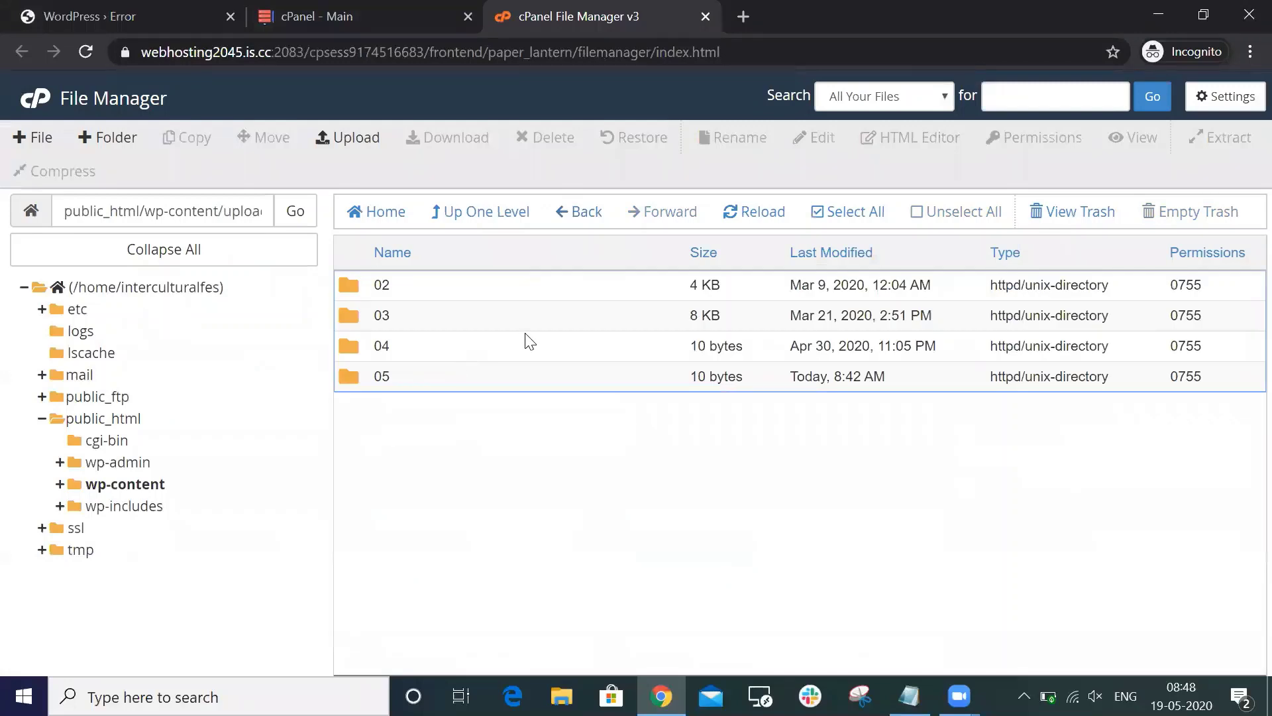
# Step: Recheck the WordPress directory error, then return to File Manager
pyautogui.click(398, 18)
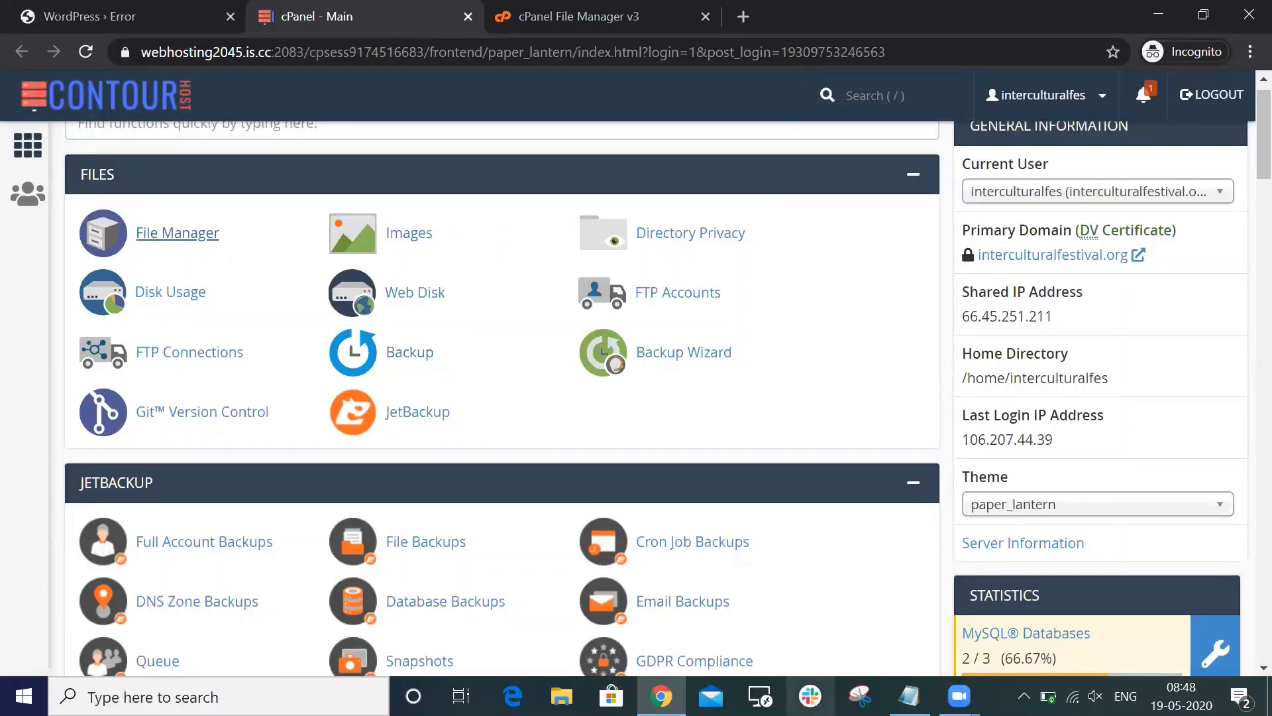
pyautogui.click(159, 12)
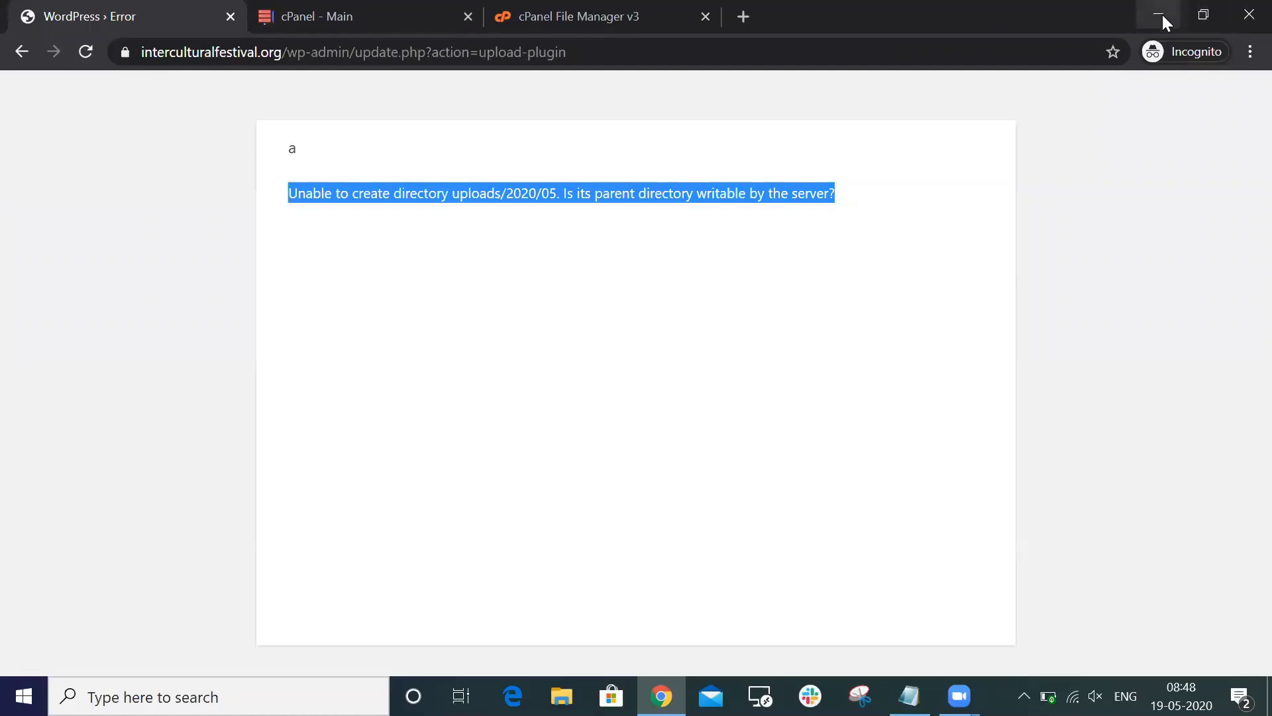
pyautogui.click(654, 15)
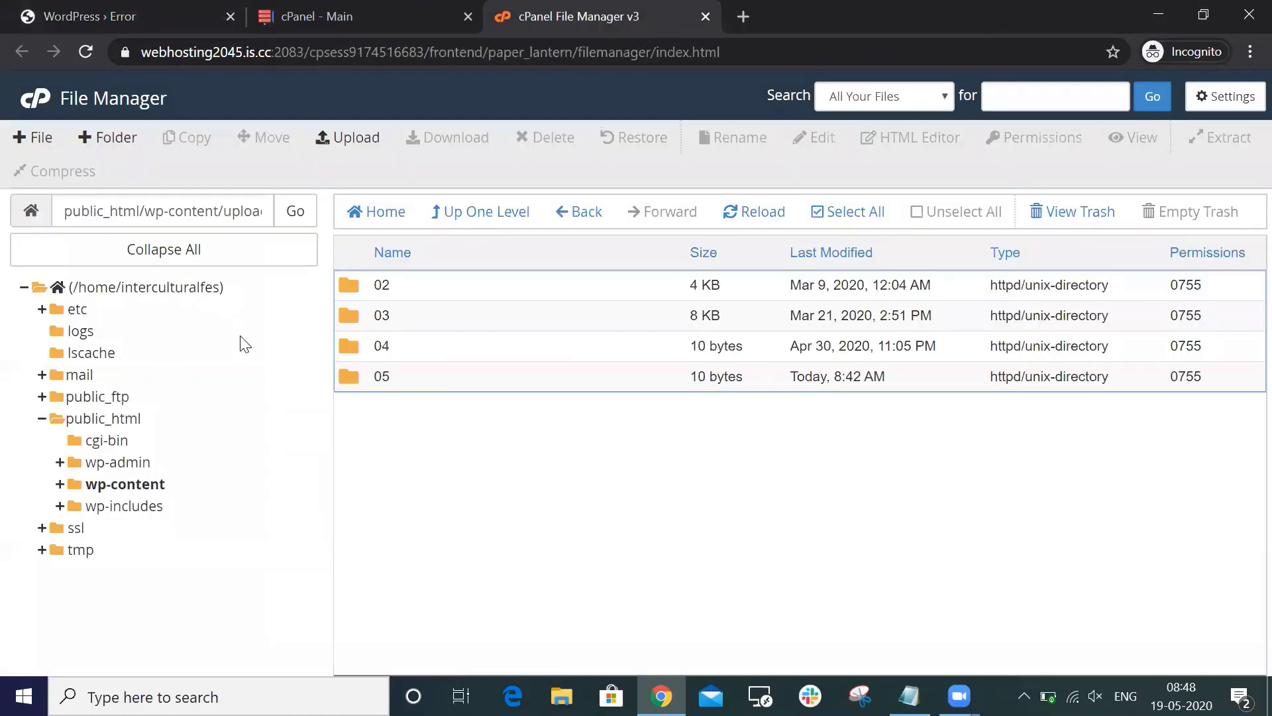
# Step: Open wp-config.php from public_html in the File Manager code editor
pyautogui.click(134, 419)
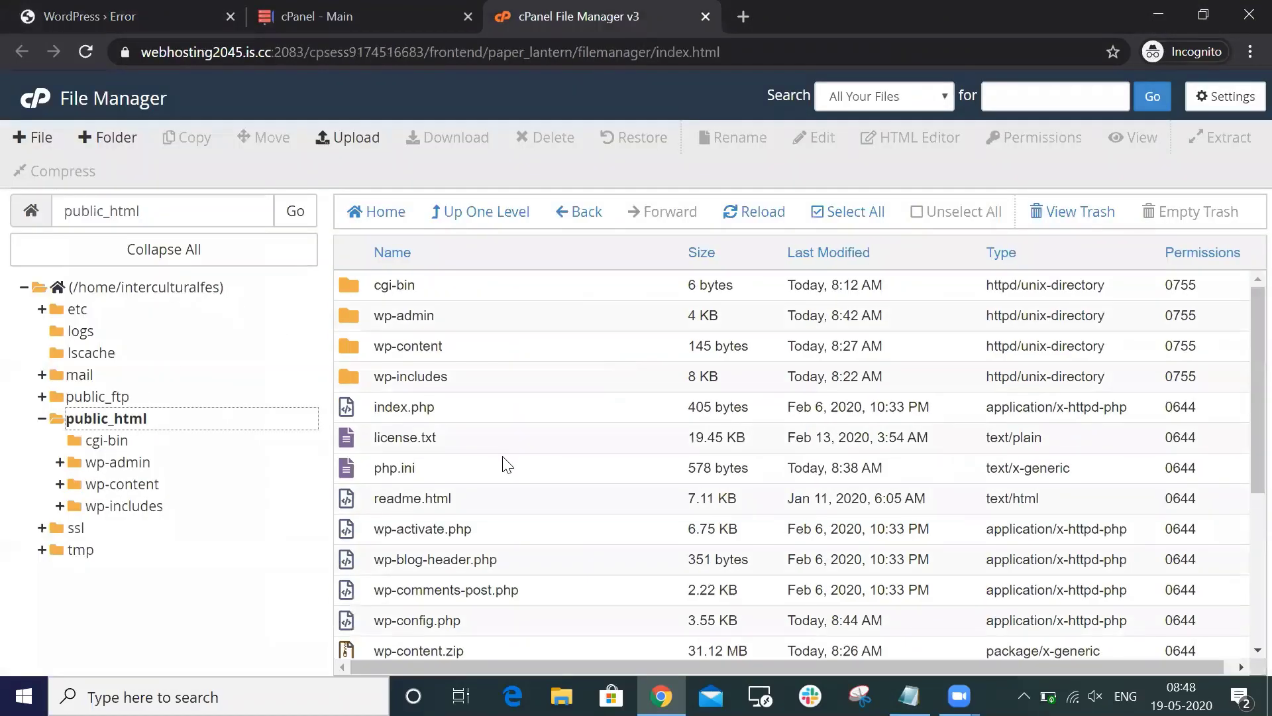
pyautogui.scroll(-3, 506, 460)
pyautogui.click(468, 468)
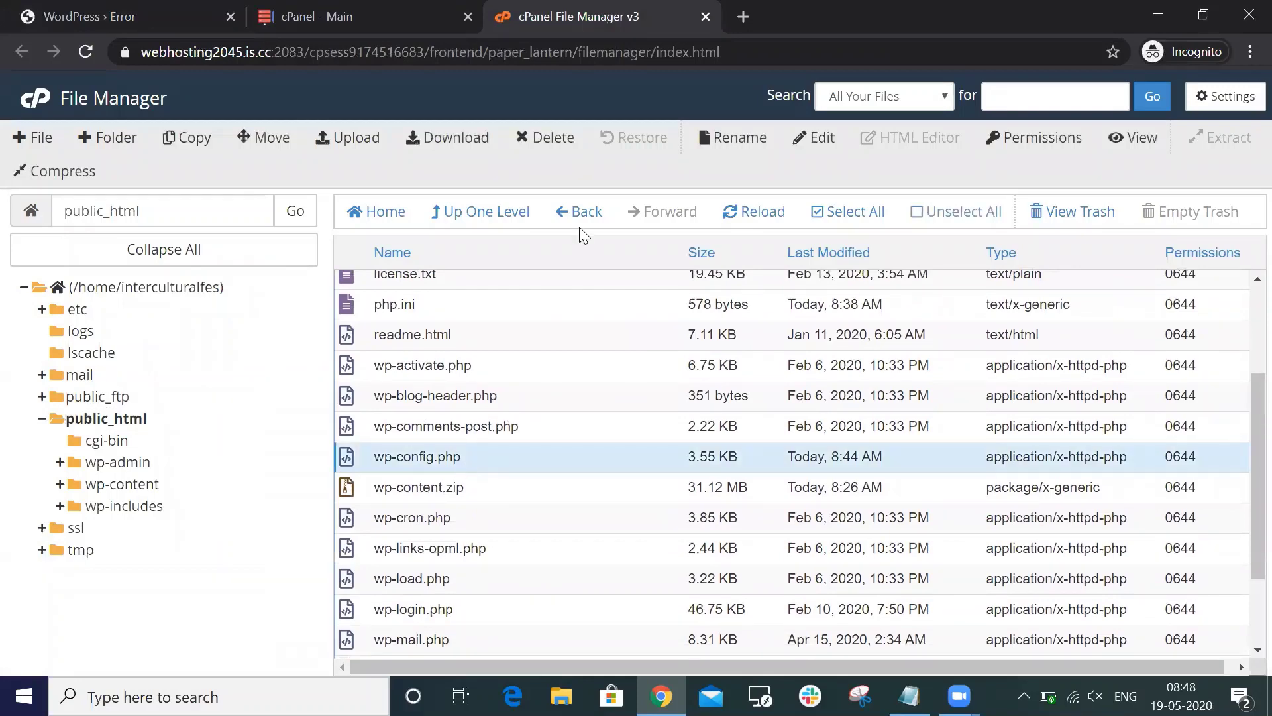
pyautogui.click(816, 138)
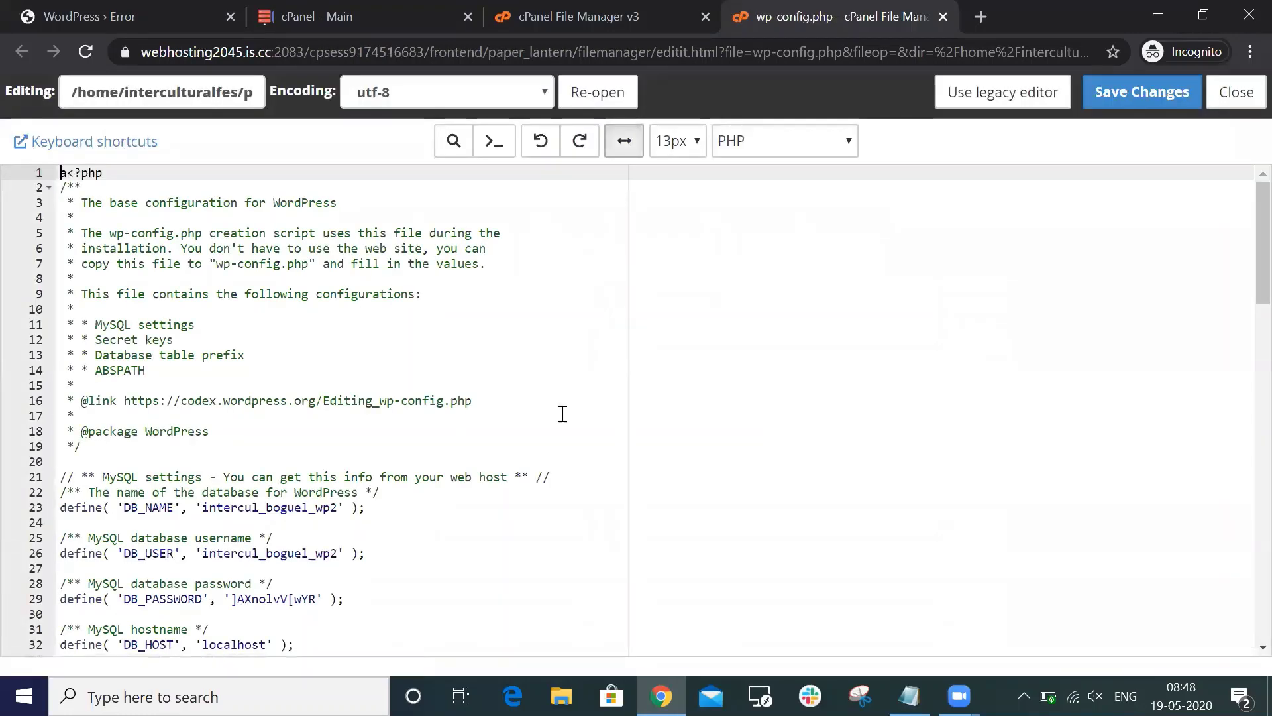
# Step: Search for 'abspath' and select the require_once( ABSPATH . 'wp-settings.php' ) lines
pyautogui.hotkey('ctrl', 'f')
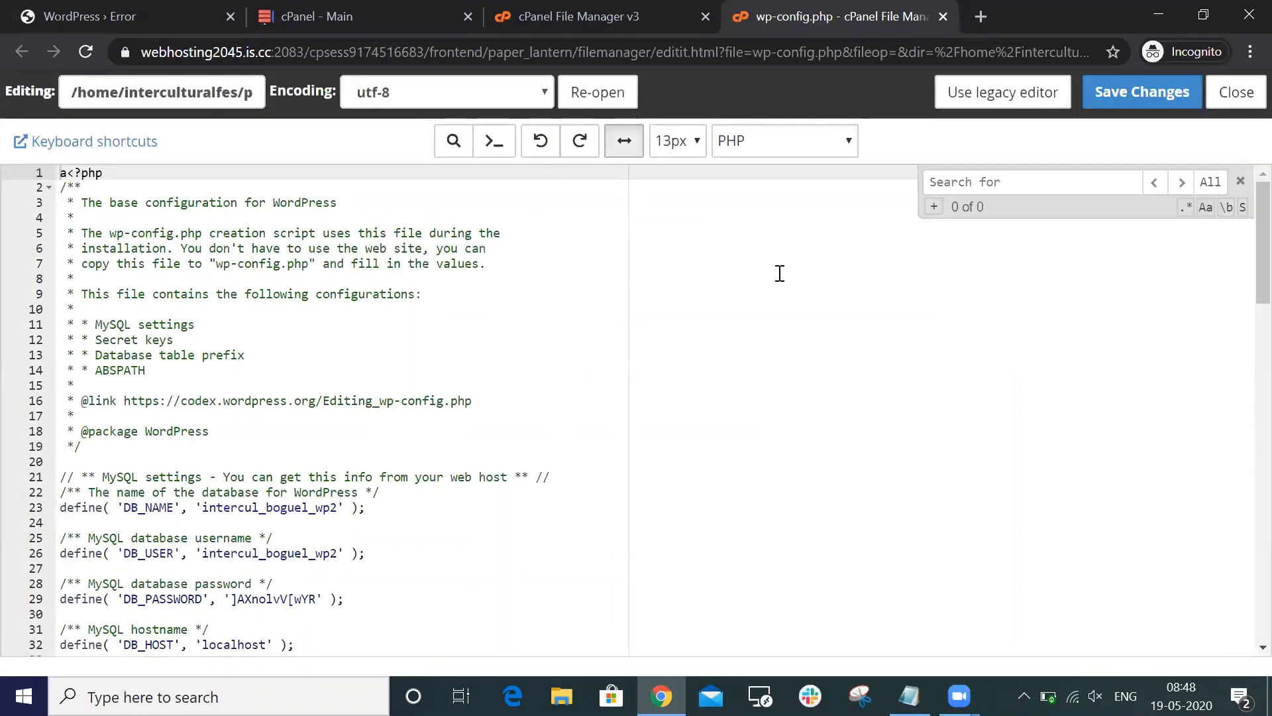
pyautogui.write('abspar')
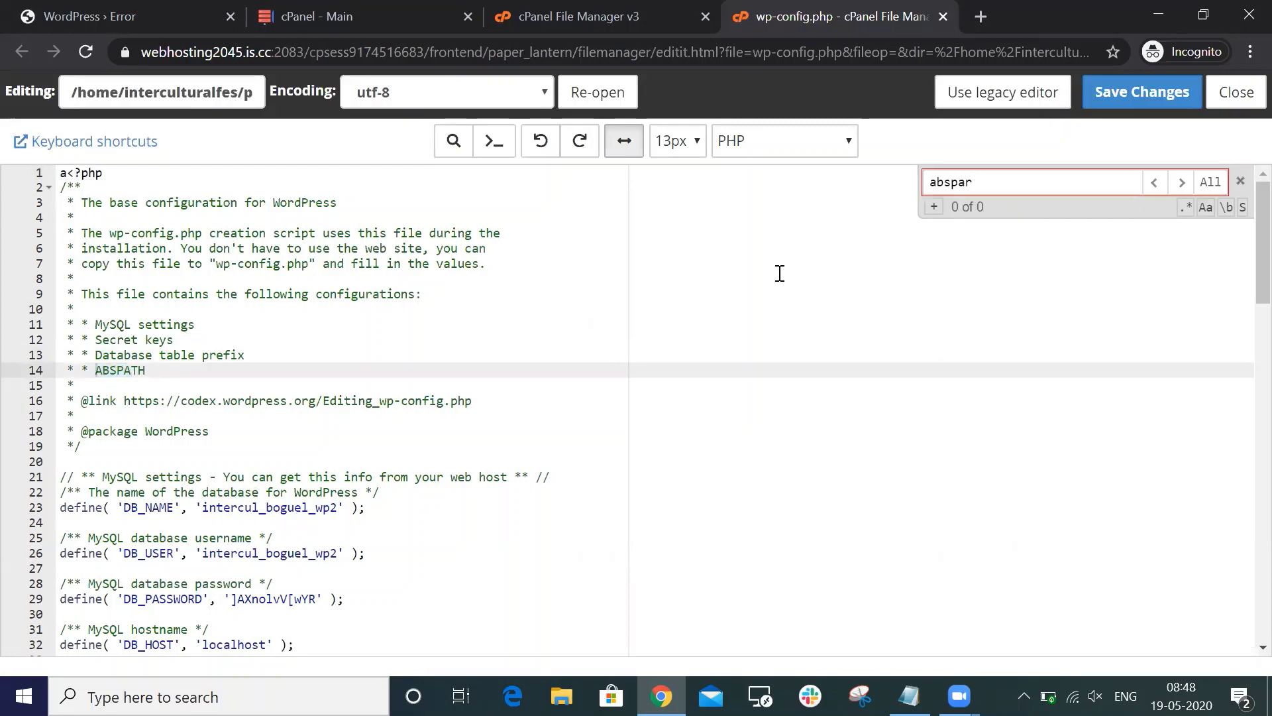
pyautogui.press('BackSpace')
pyautogui.write('t')
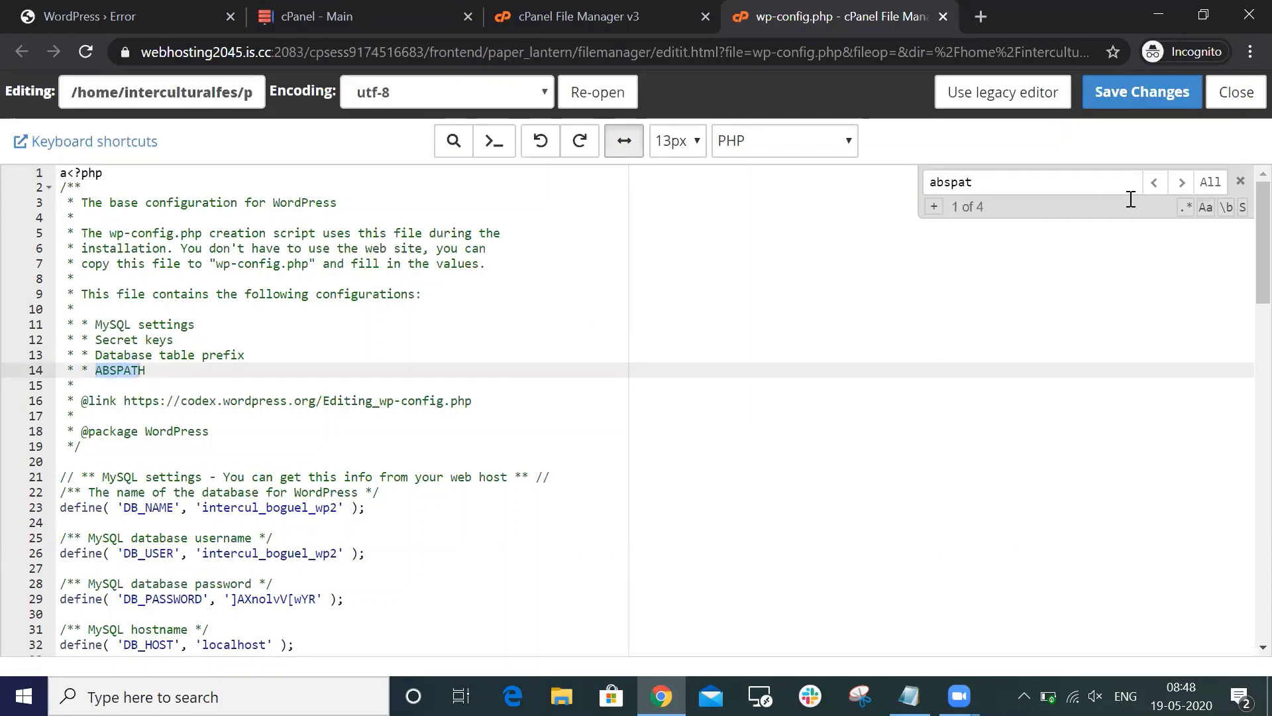
pyautogui.click(1178, 182)
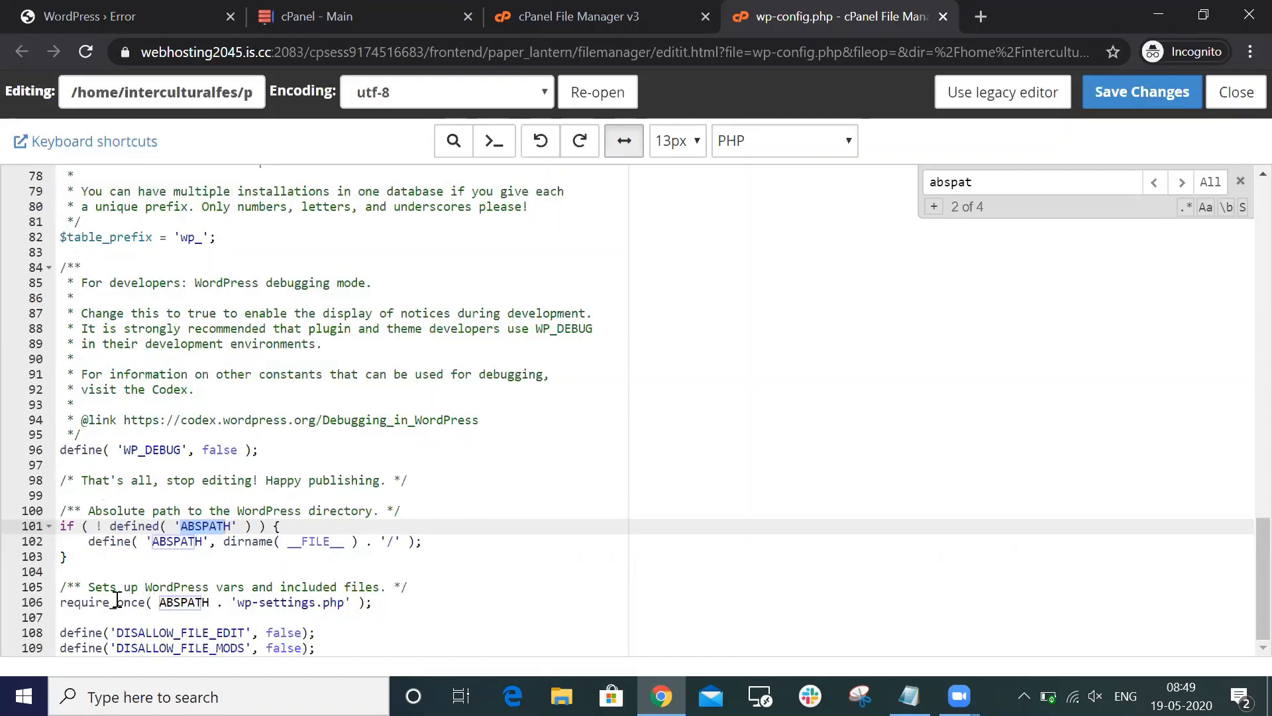
pyautogui.moveTo(389, 600); pyautogui.dragTo(39, 587)
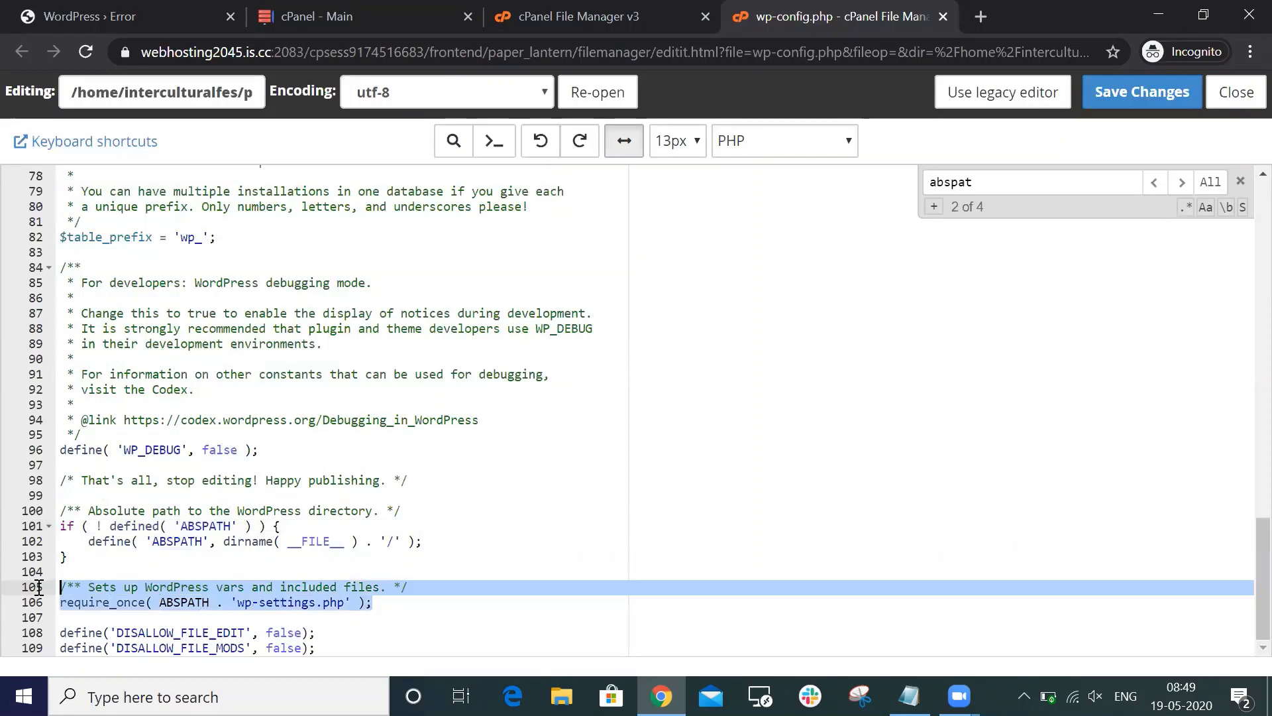
# Step: Copy the define( 'UPLOADS', 'wp-content/uploads' ); line from the Notepad records notes
pyautogui.click(1156, 14)
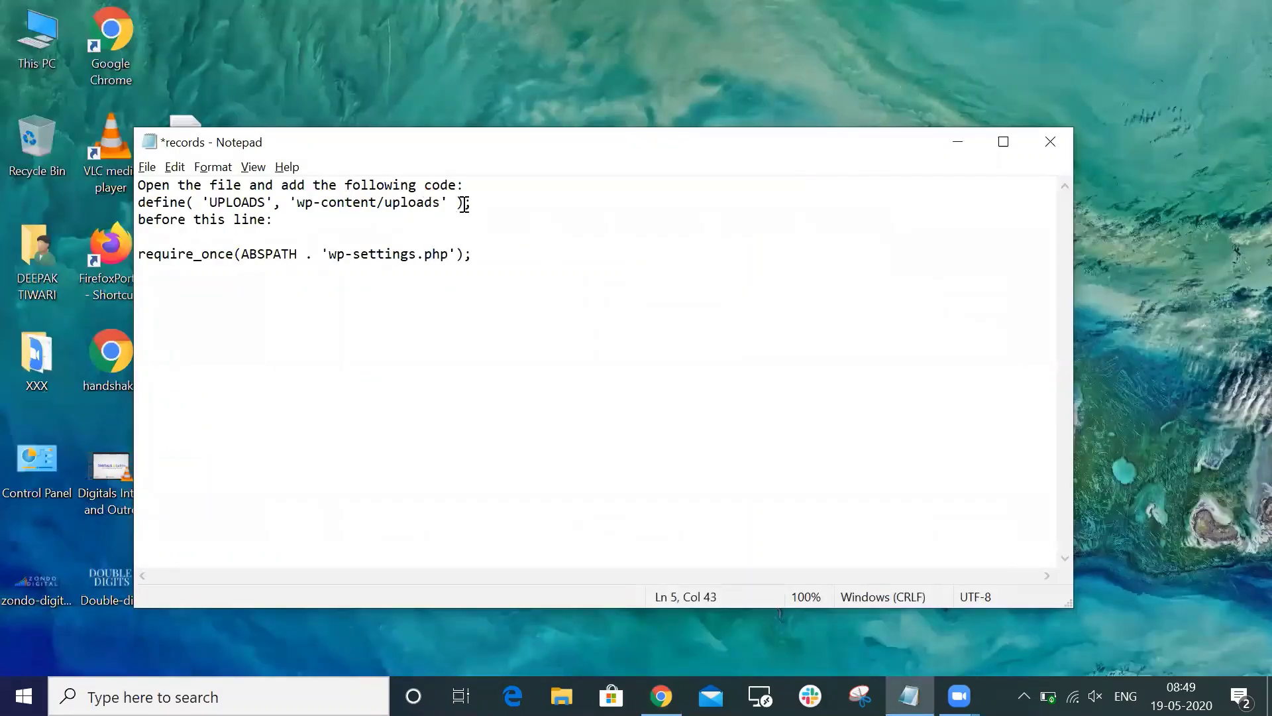
pyautogui.moveTo(472, 202); pyautogui.dragTo(128, 215)
pyautogui.hotkey('ctrl', 'c')
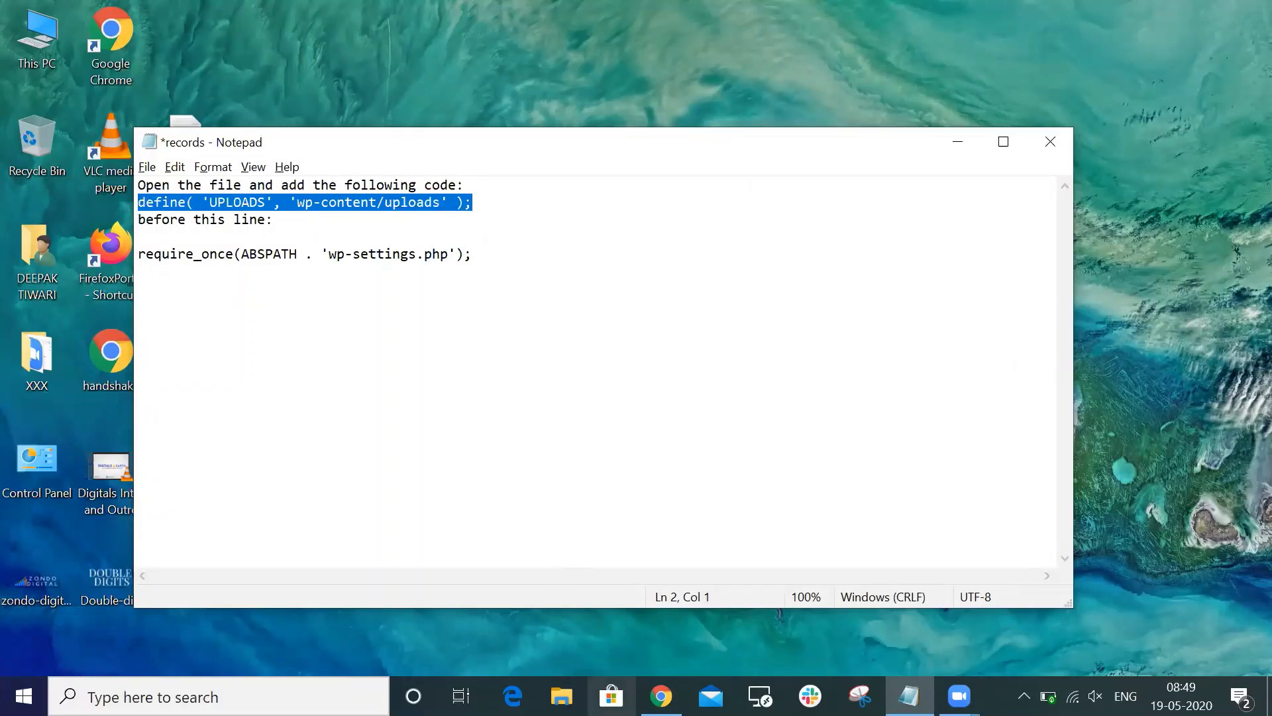
# Step: Paste define( 'UPLOADS', 'wp-content/uploads' ); above the require_once line and save wp-config.php
pyautogui.moveTo(660, 695)
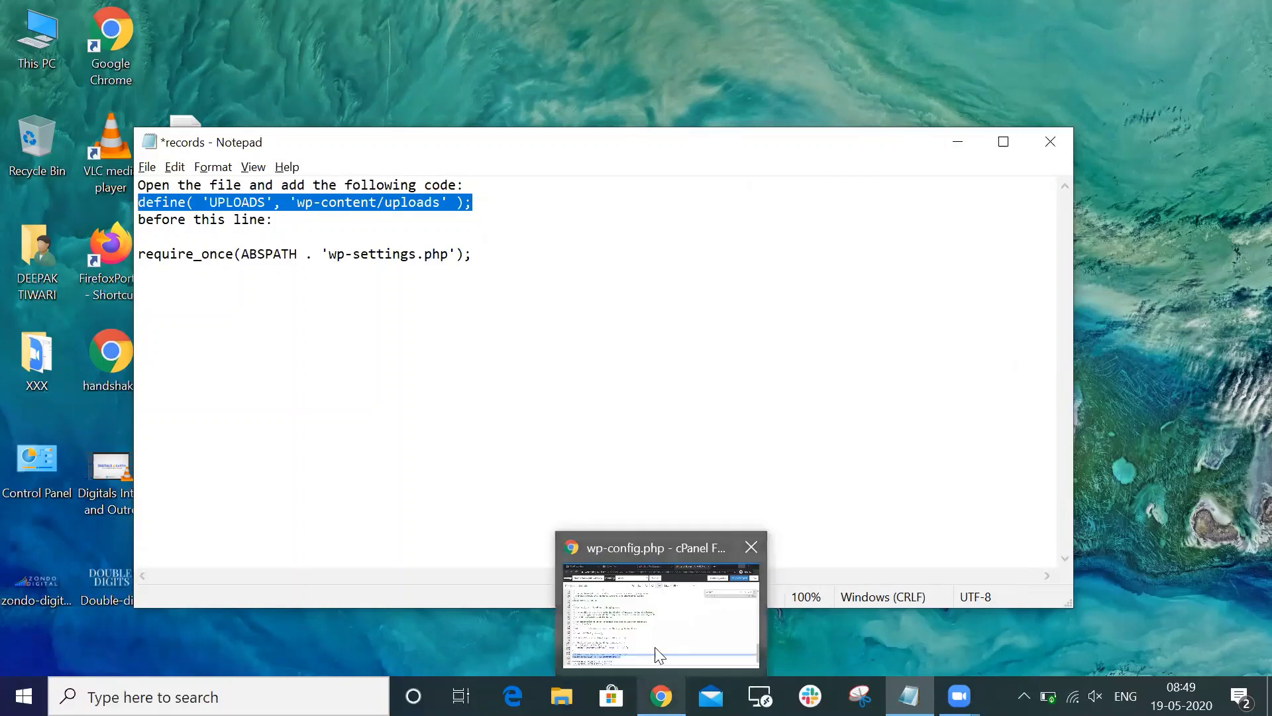
pyautogui.click(658, 655)
pyautogui.click(335, 557)
pyautogui.press('Return')
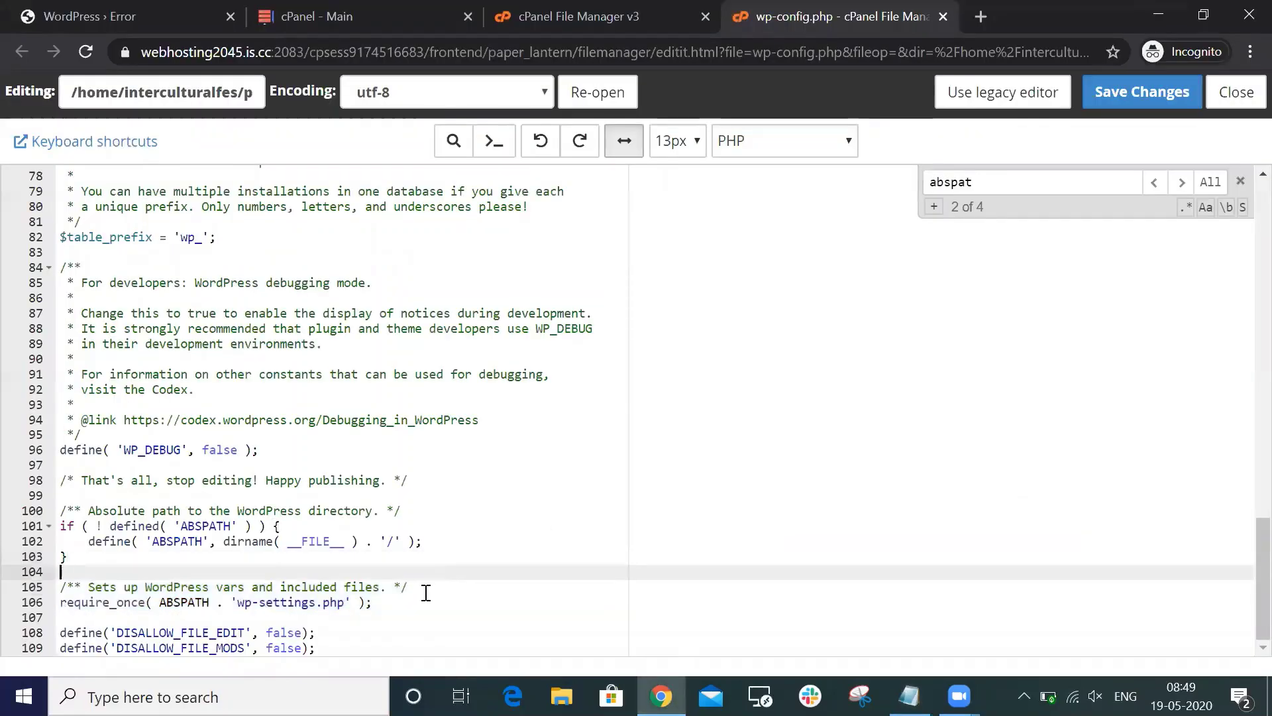
pyautogui.click(426, 592)
pyautogui.press('Return')
pyautogui.hotkey('ctrl', 'v')
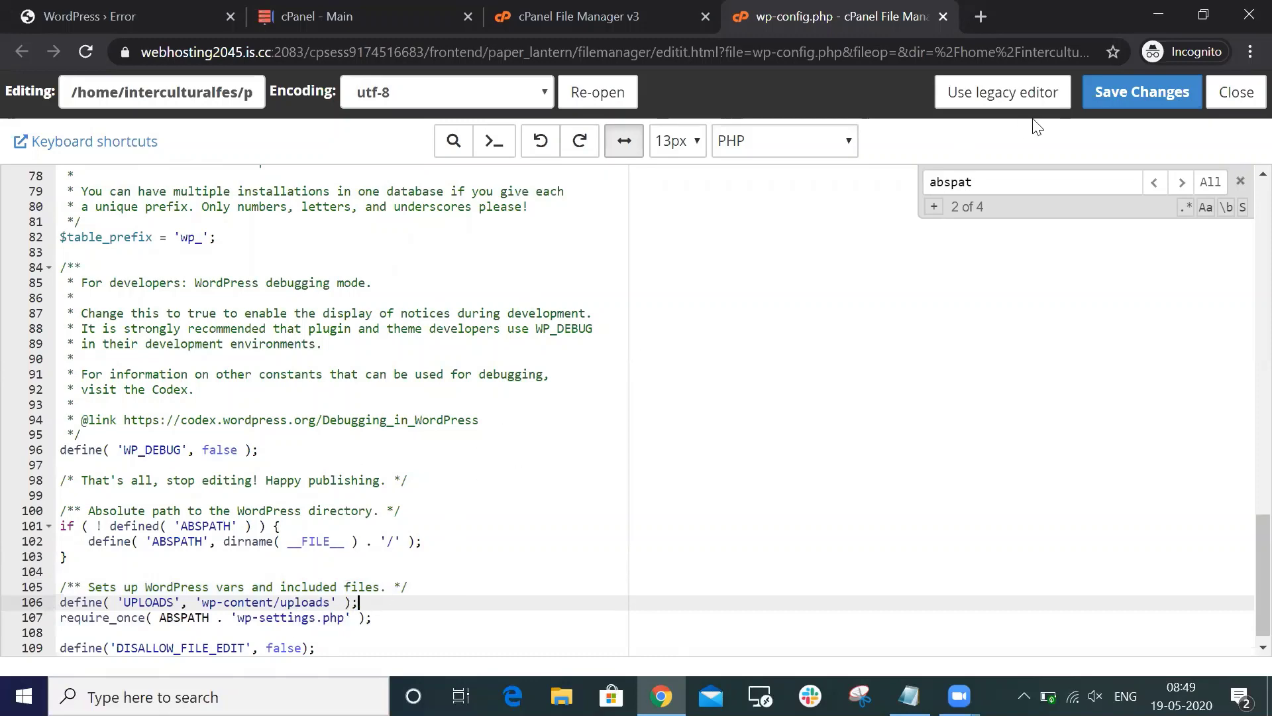
pyautogui.click(1101, 102)
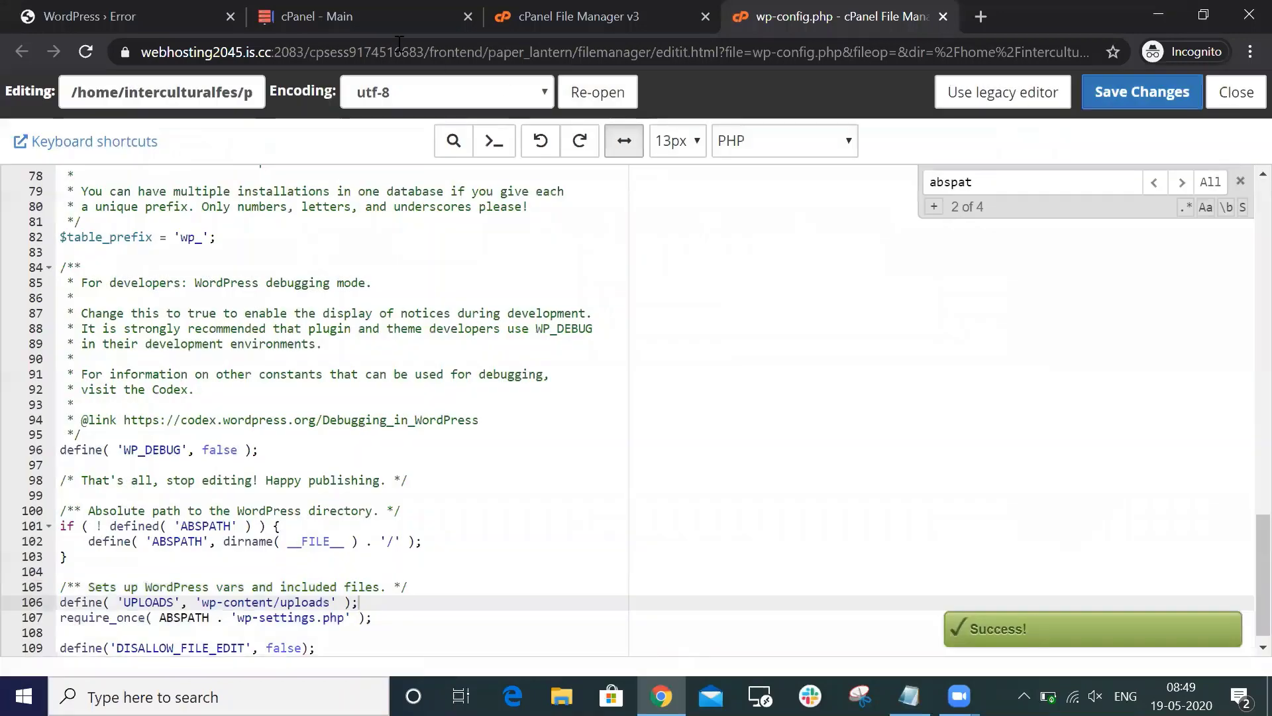
# Step: Go back from the upload error page to the Add Plugins page
pyautogui.click(154, 25)
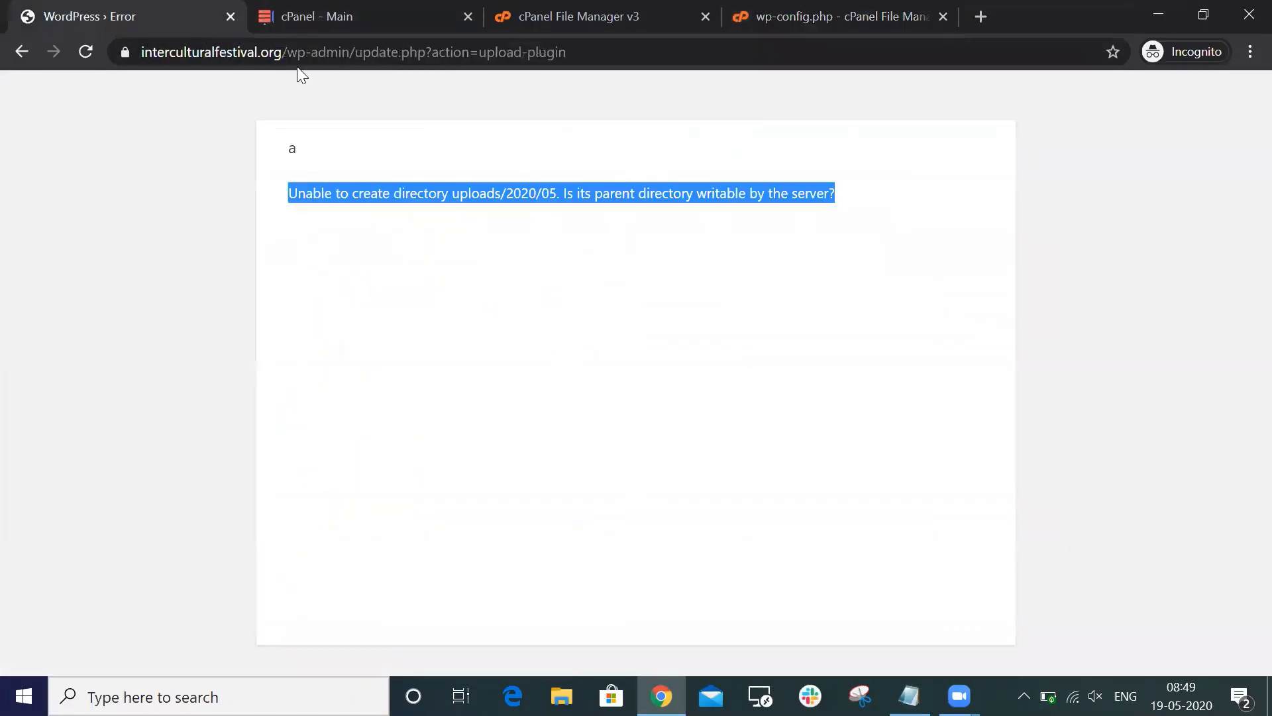
pyautogui.click(26, 52)
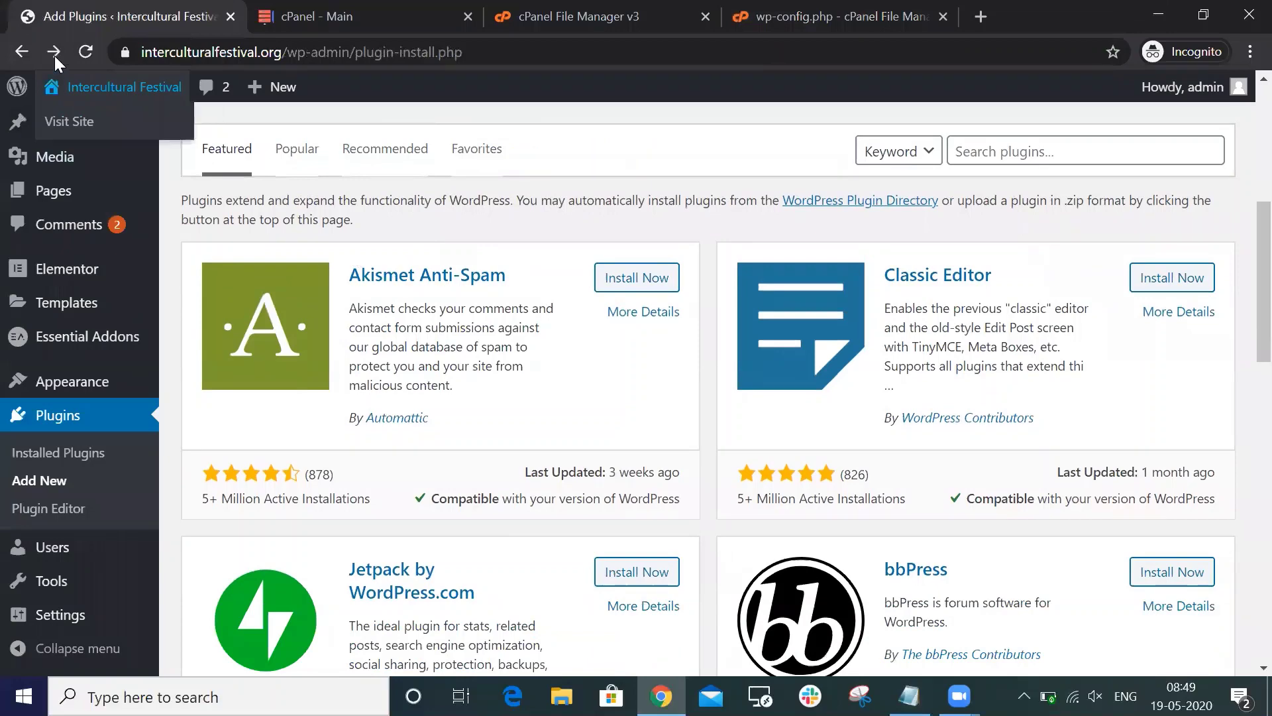
pyautogui.click(54, 53)
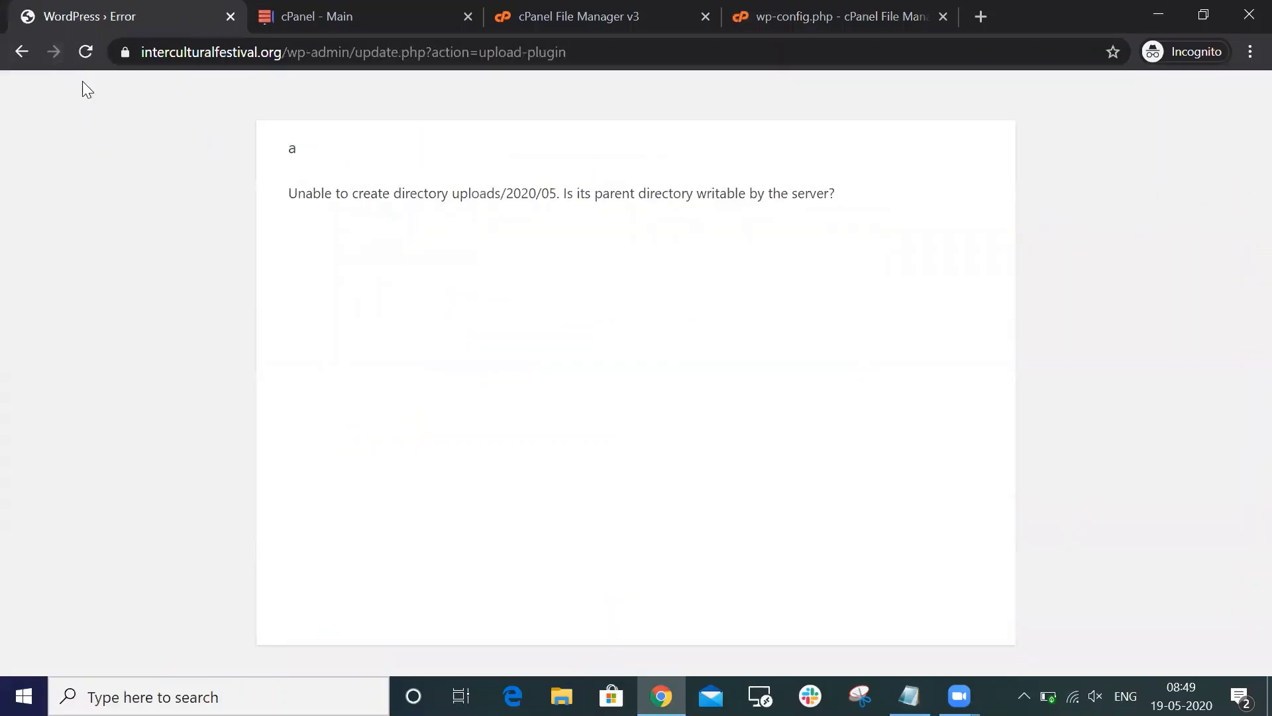
pyautogui.click(21, 53)
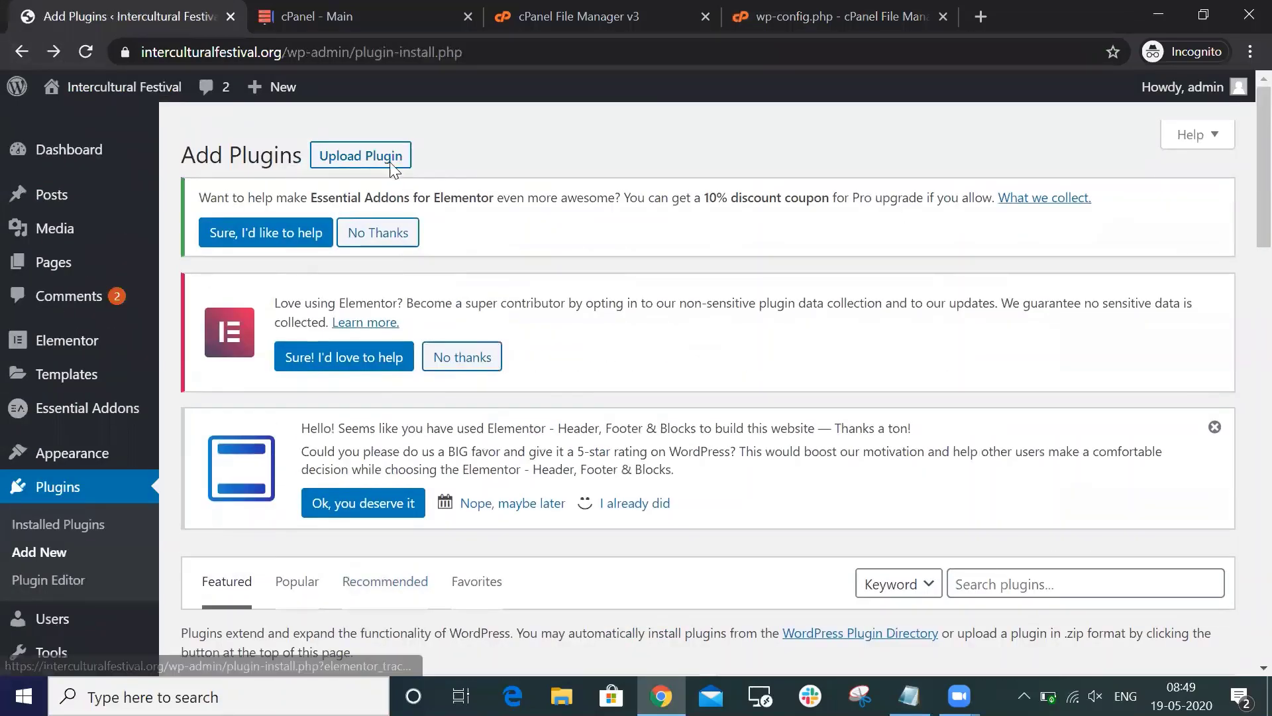
# Step: Re-upload wpforms.zip through Upload Plugin and start Install Now
pyautogui.click(404, 159)
pyautogui.scroll(-5, 571, 285)
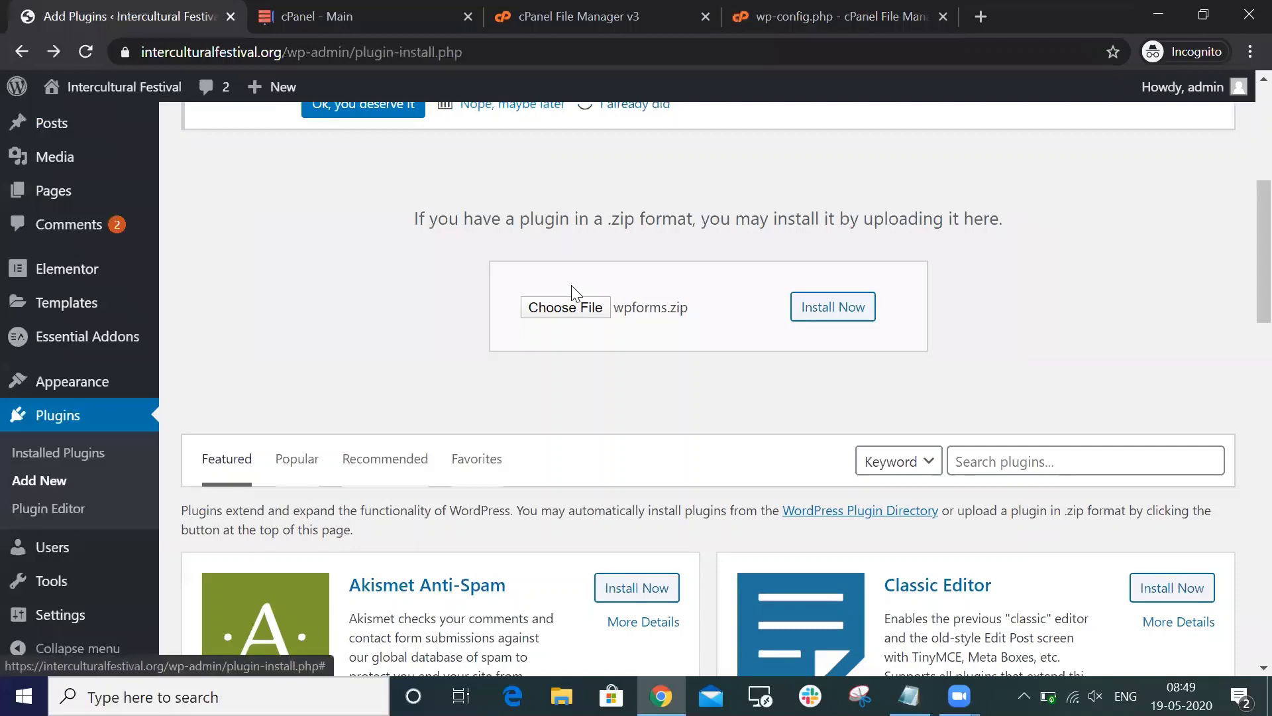
pyautogui.click(584, 318)
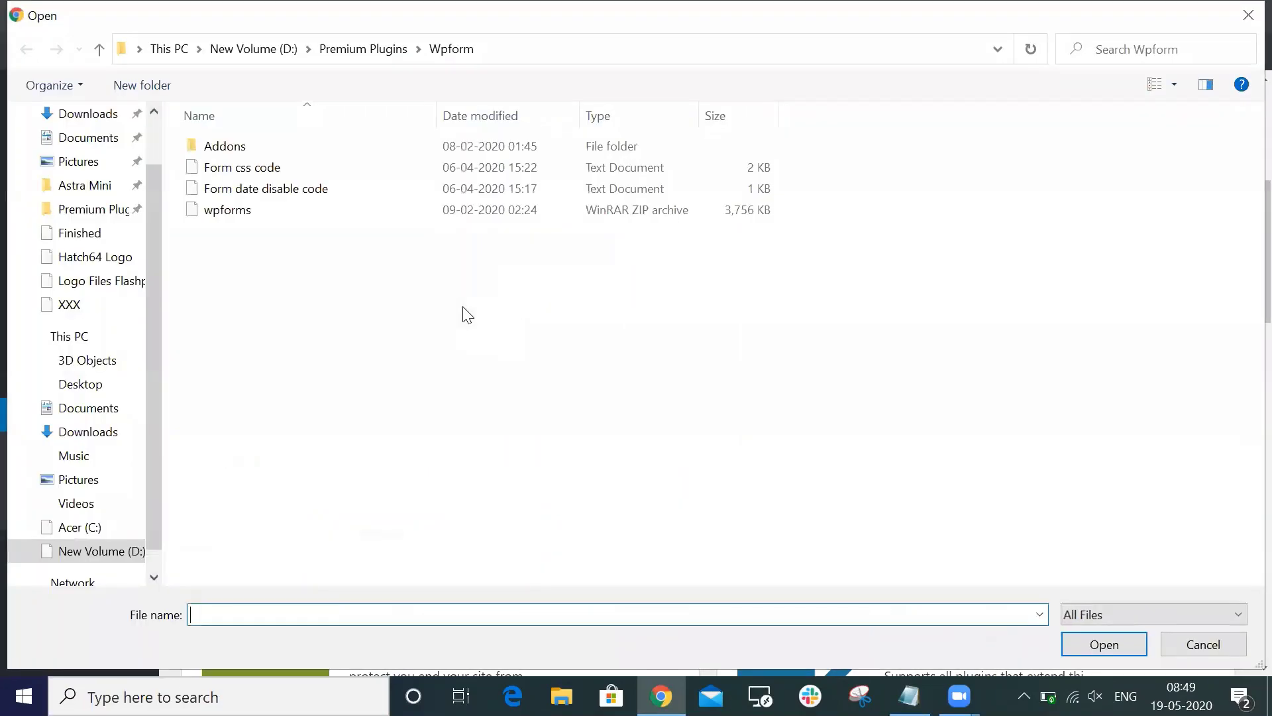
pyautogui.doubleClick(283, 210)
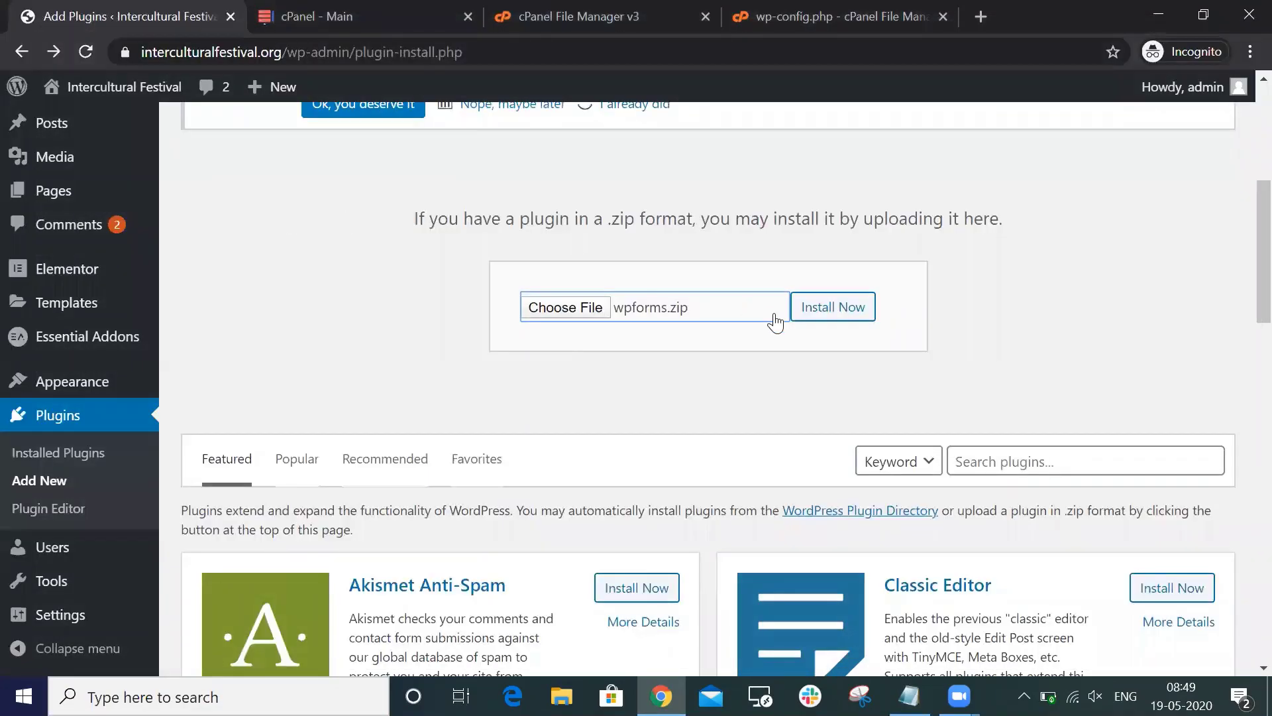
pyautogui.click(828, 325)
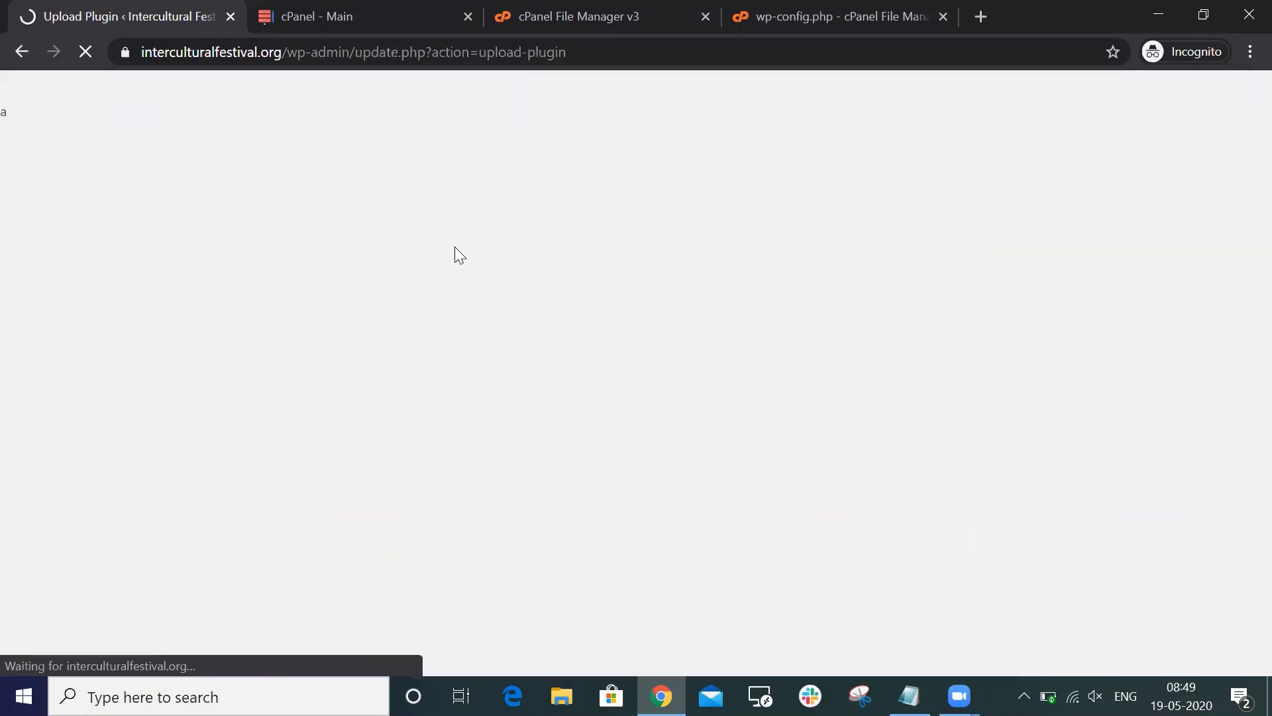
# Step: Wait for wpforms.zip to finish installing successfully, briefly checking the cPanel file listing
pyautogui.scroll(-1, 610, 320)
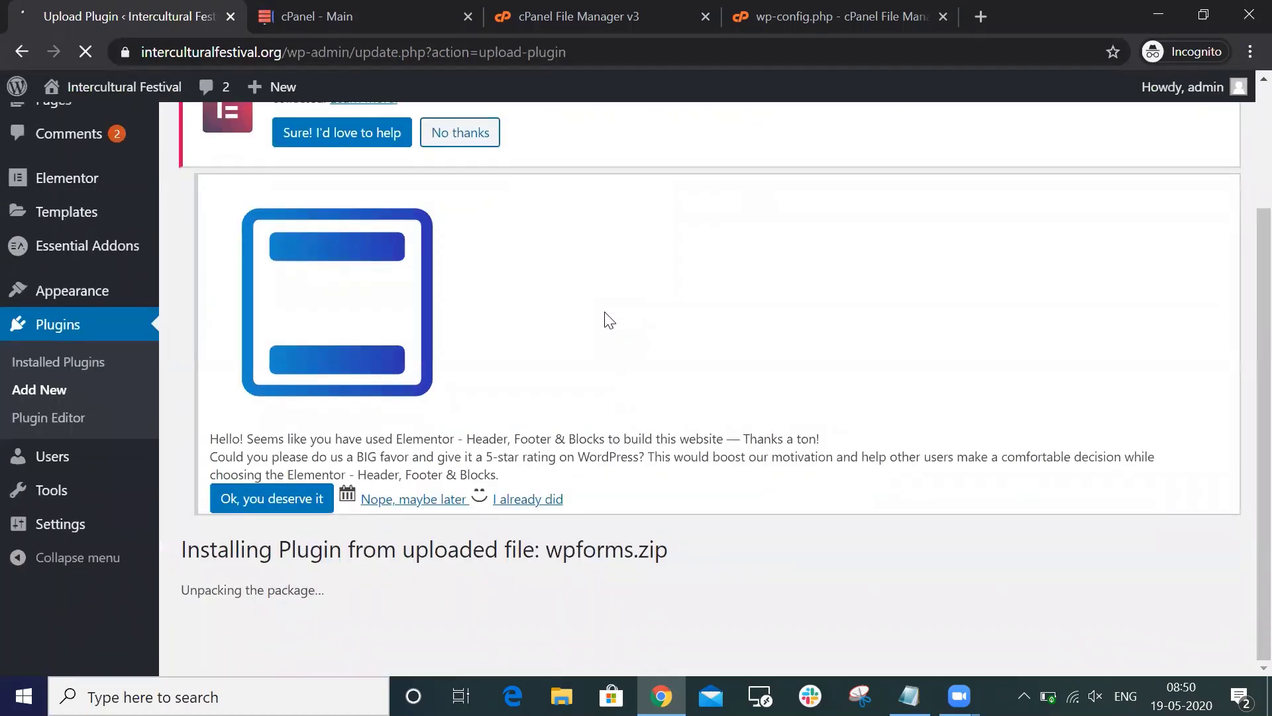
pyautogui.scroll(-1, 610, 320)
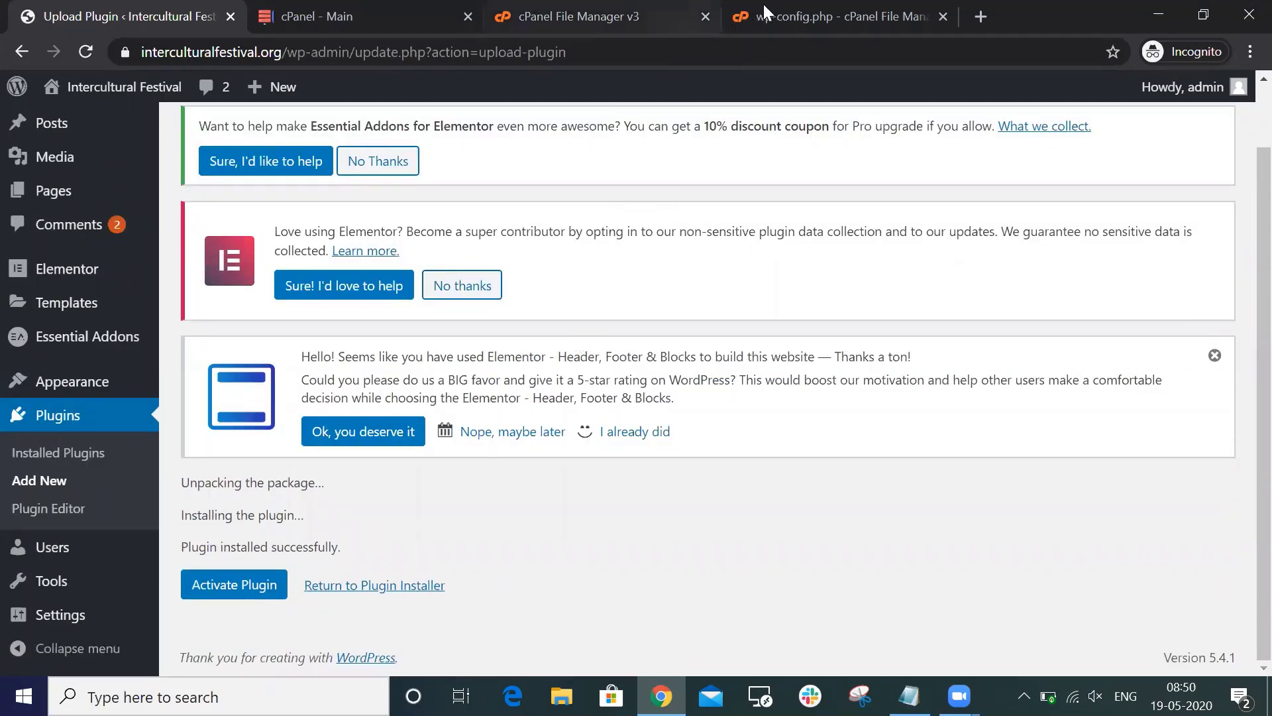
pyautogui.click(608, 8)
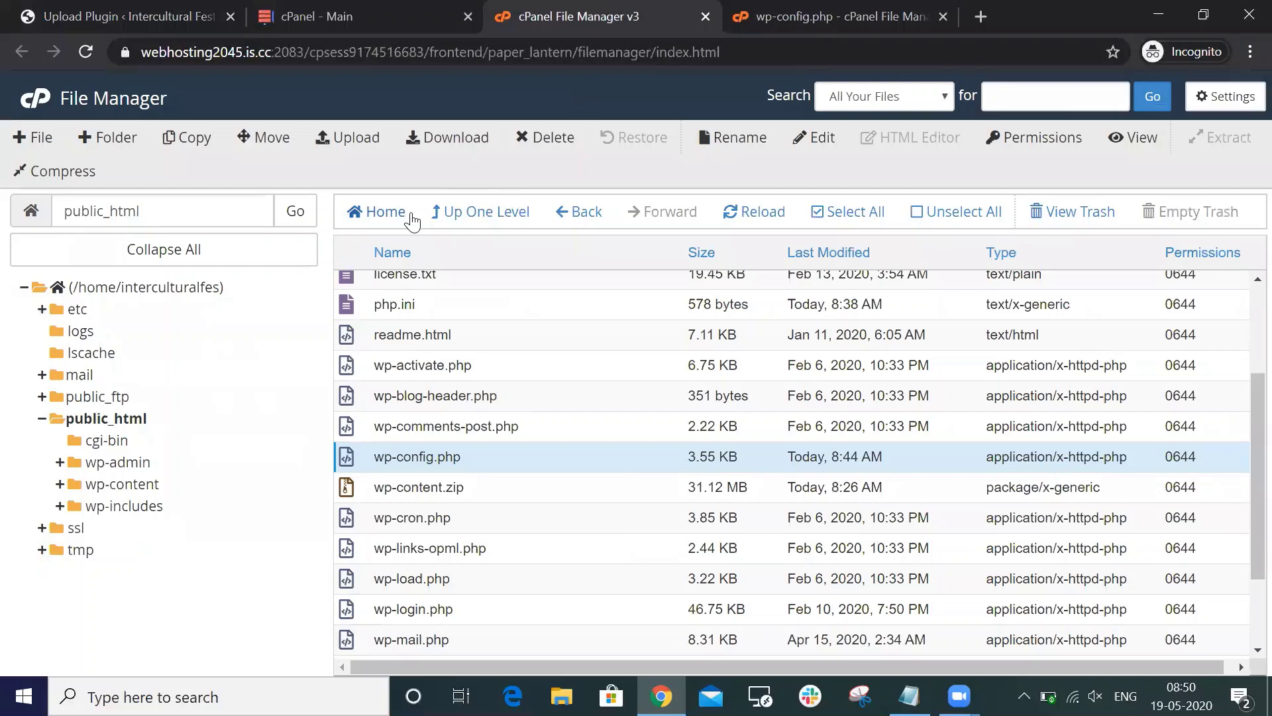
pyautogui.click(126, 16)
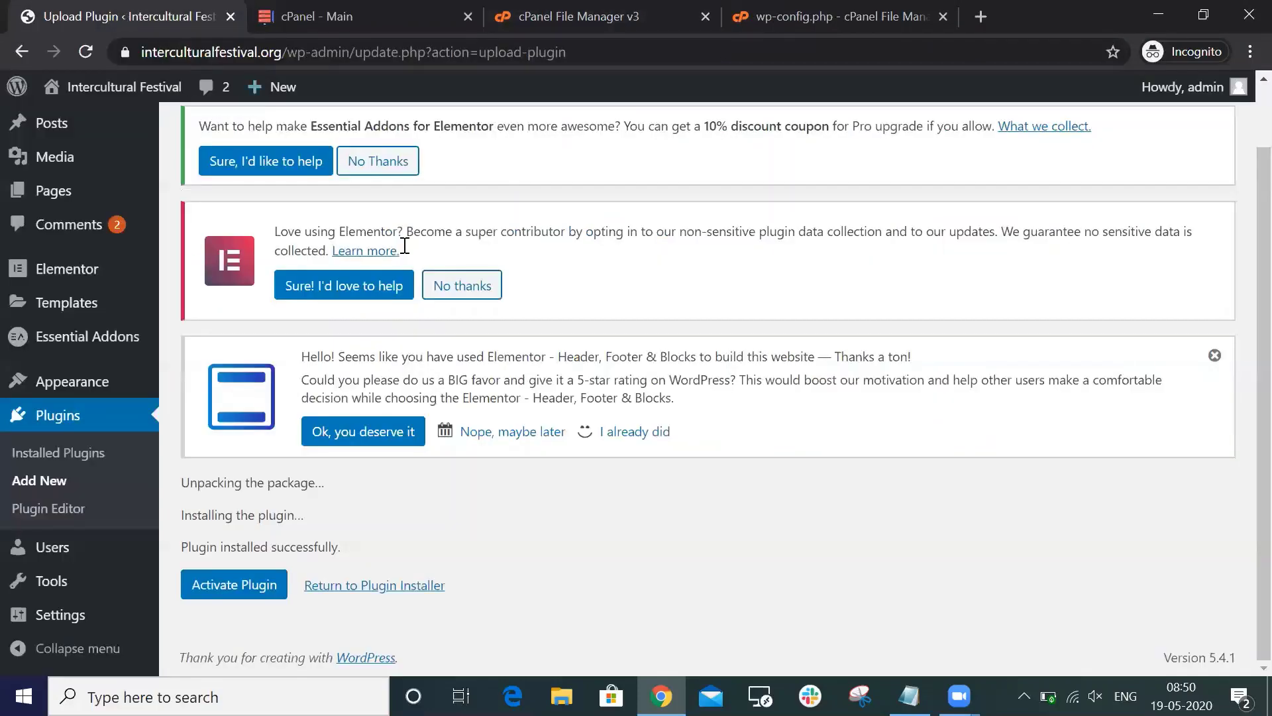